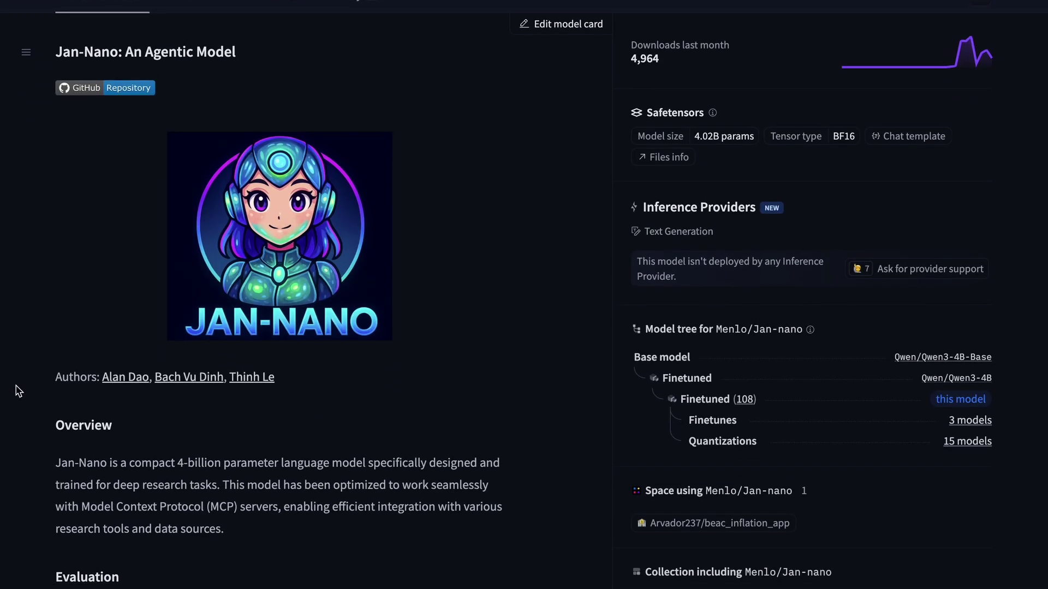
{"action": "scroll", "coordinate": [55, 375], "scroll_direction": "down", "scroll_amount": 4}
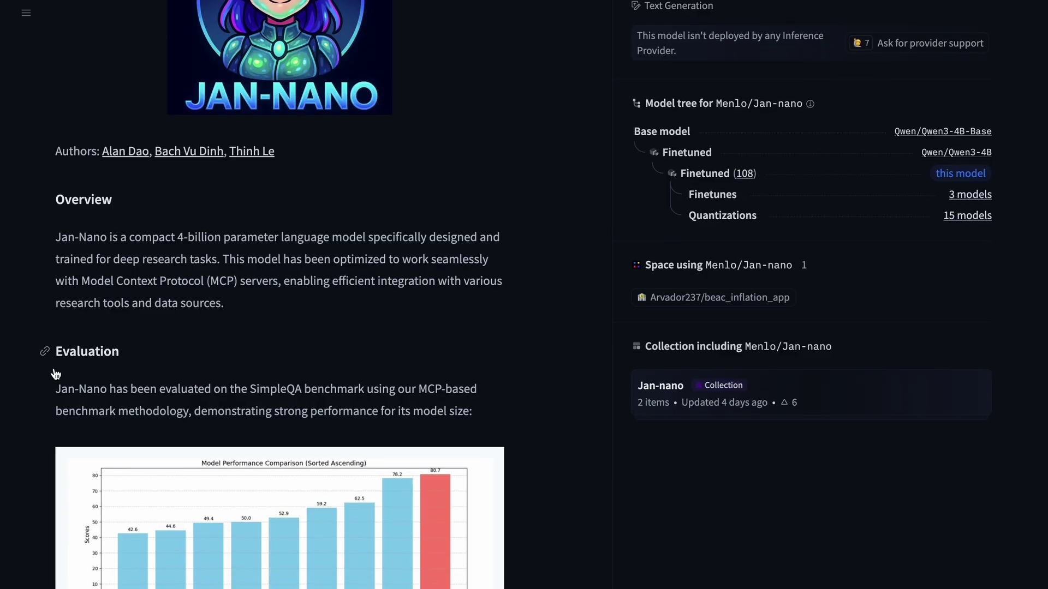
Scroll the Menlo/Jan-nano model card down and back up to its title header.
{"action": "scroll", "coordinate": [70, 241], "scroll_direction": "up", "scroll_amount": 3}
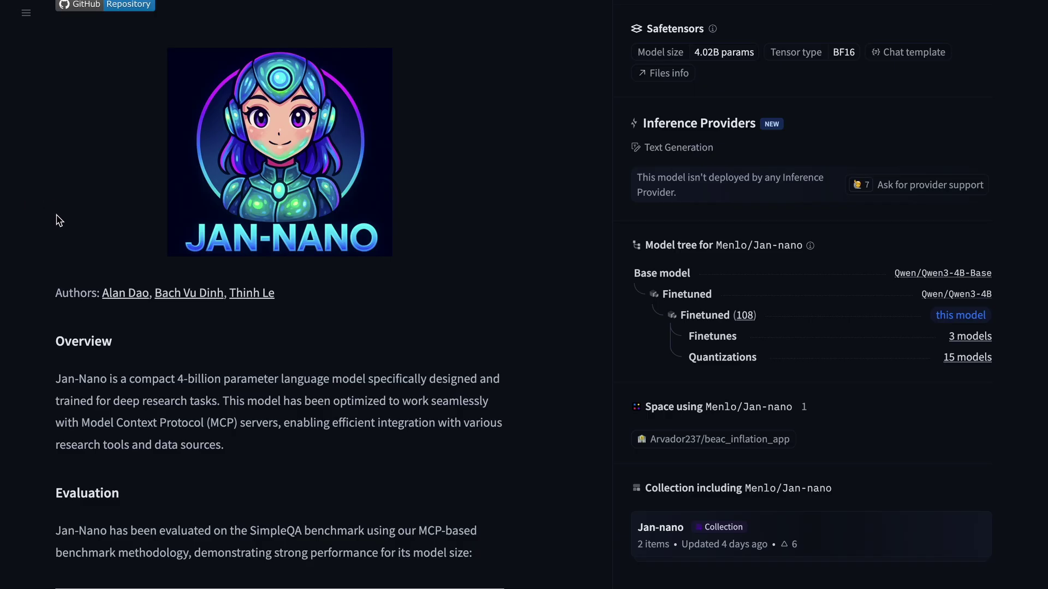
{"action": "scroll", "coordinate": [59, 220], "scroll_direction": "up", "scroll_amount": 4}
{"action": "scroll", "coordinate": [20, 257], "scroll_direction": "up", "scroll_amount": 1}
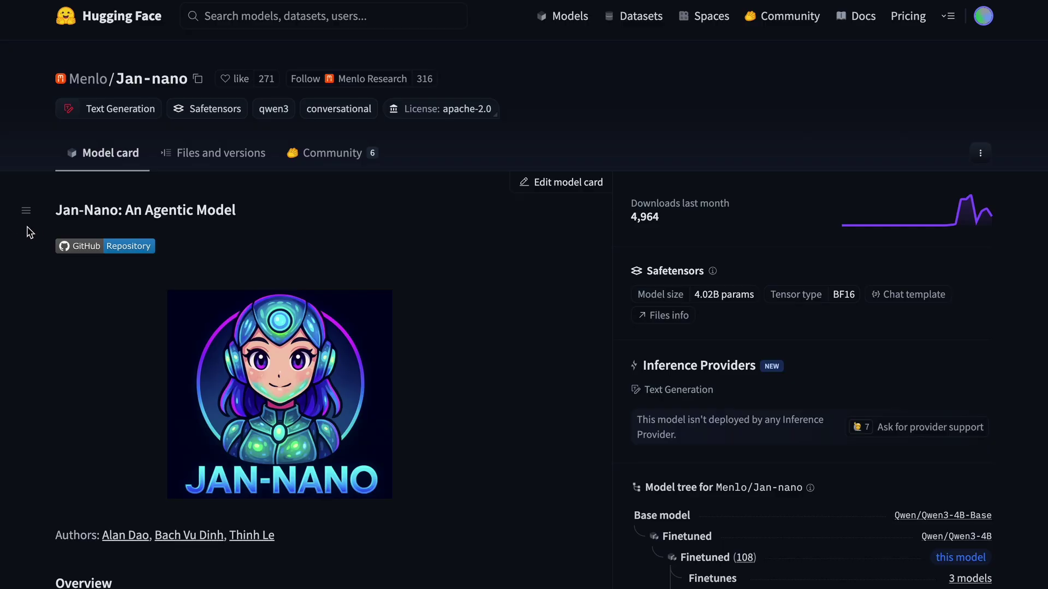
{"action": "left_click_drag", "start_coordinate": [56, 209], "coordinate": [116, 219]}
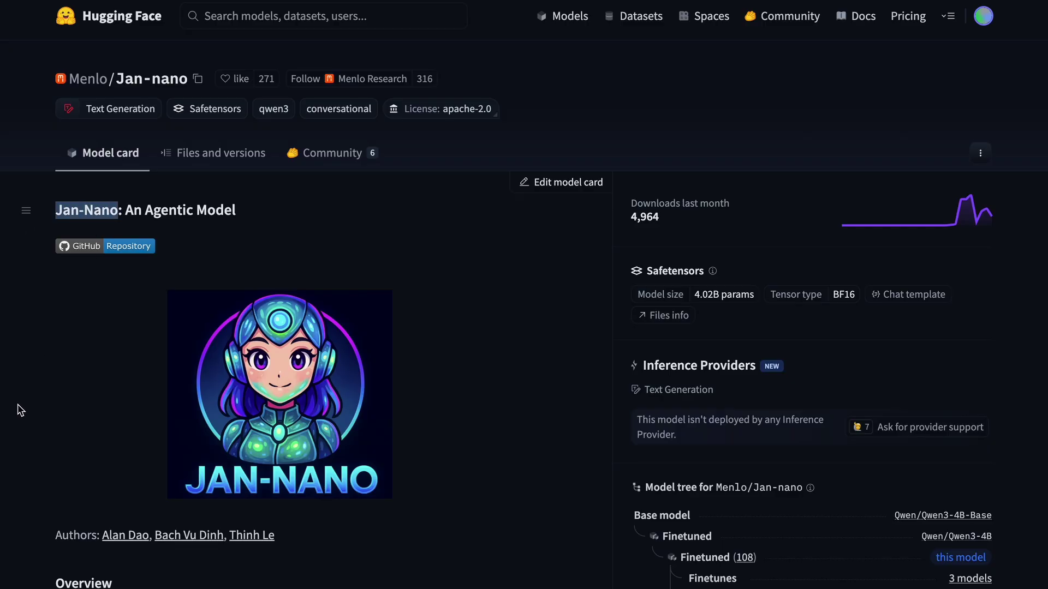
{"action": "scroll", "coordinate": [42, 392], "scroll_direction": "down", "scroll_amount": 6}
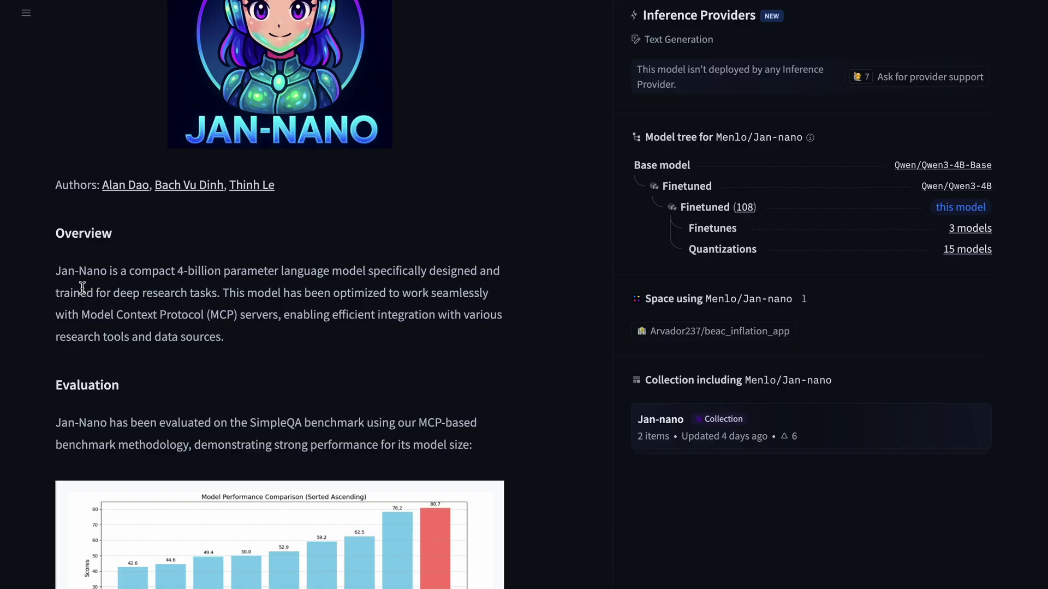
{"action": "scroll", "coordinate": [86, 291], "scroll_direction": "down", "scroll_amount": 1}
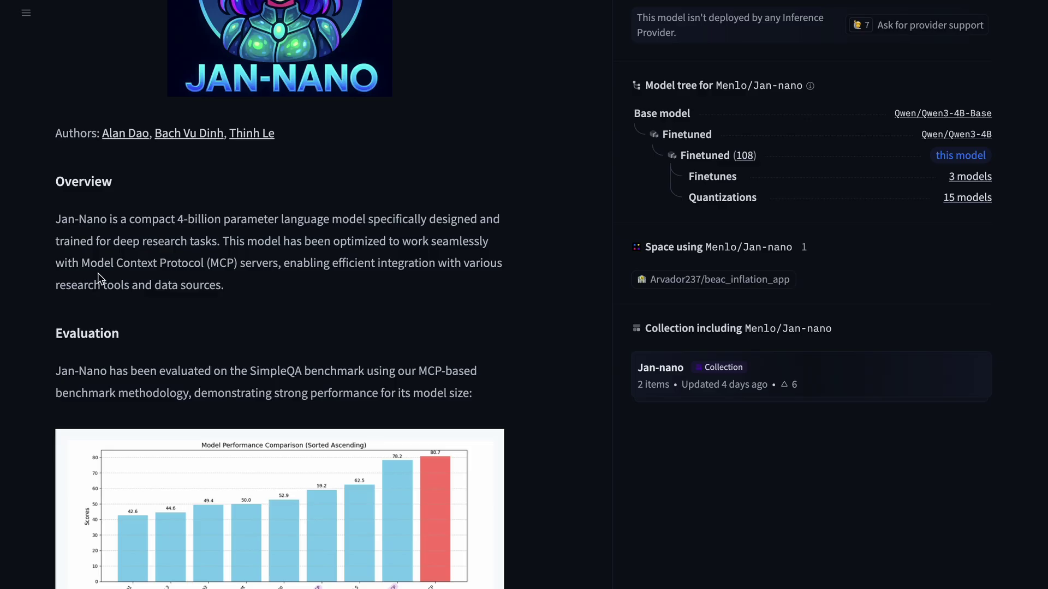
{"action": "scroll", "coordinate": [100, 279], "scroll_direction": "down", "scroll_amount": 1}
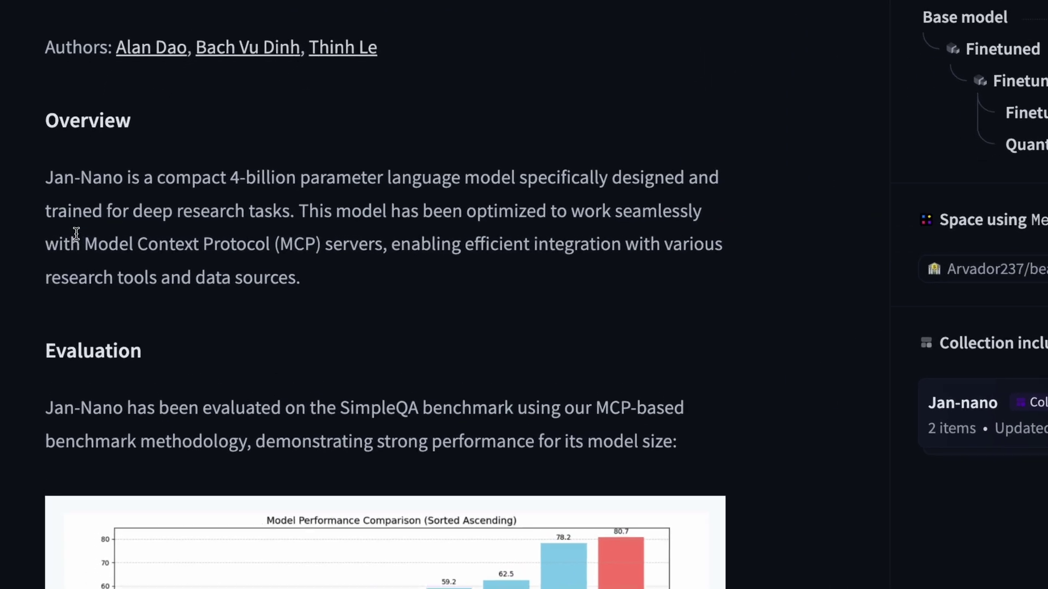
{"action": "left_click_drag", "start_coordinate": [44, 209], "coordinate": [801, 245]}
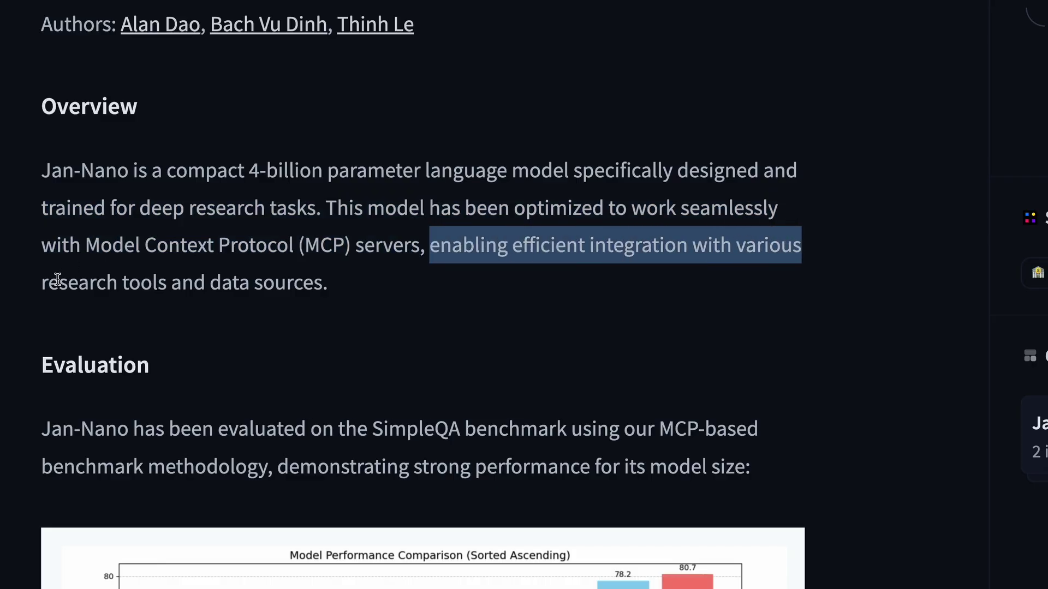
{"action": "left_click_drag", "start_coordinate": [42, 282], "coordinate": [338, 288]}
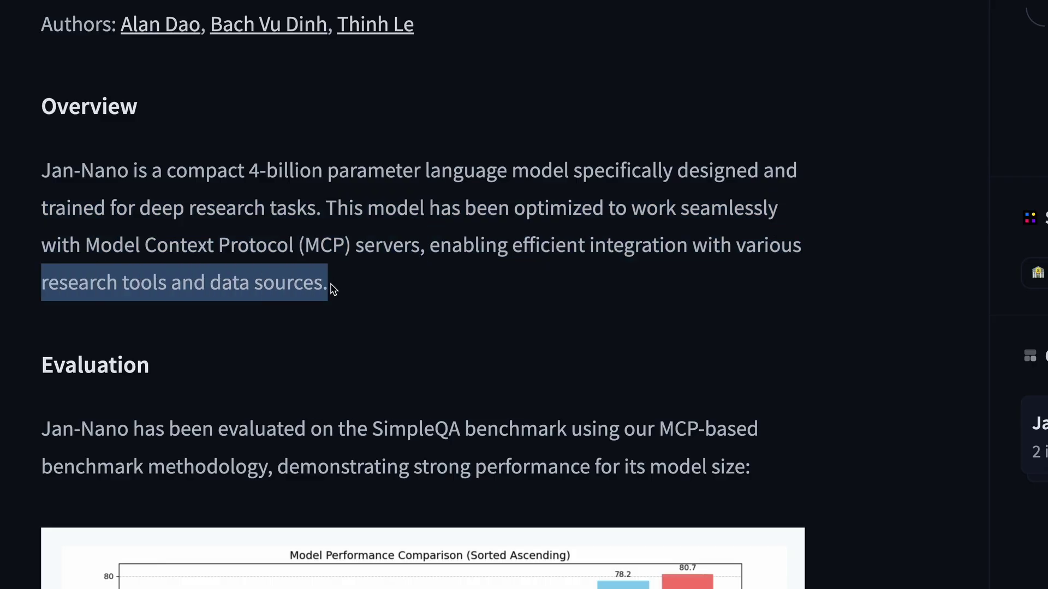
{"action": "scroll", "coordinate": [46, 456], "scroll_direction": "down", "scroll_amount": 5}
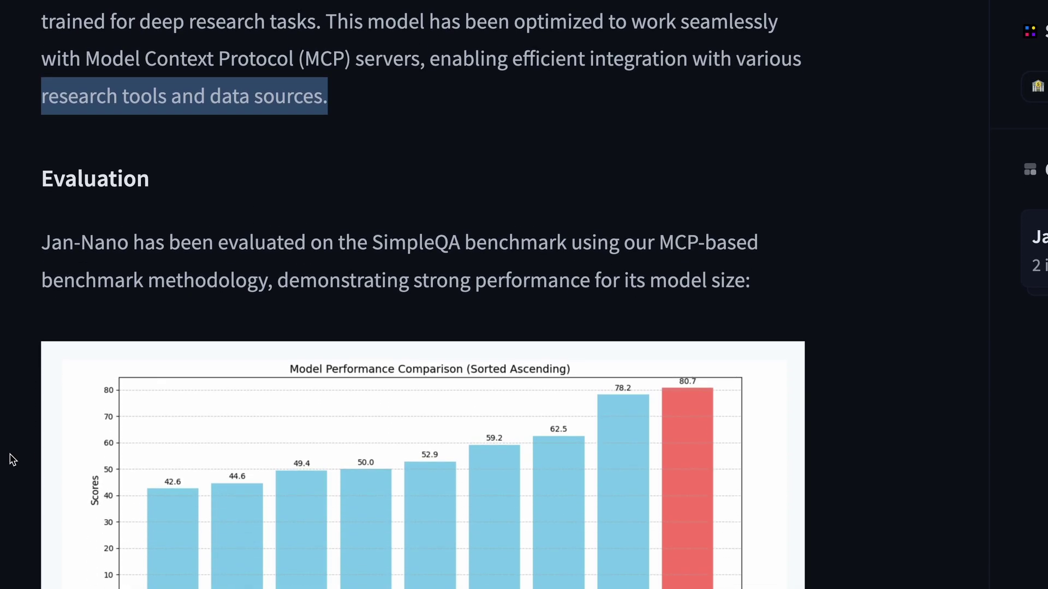
{"action": "scroll", "coordinate": [38, 180], "scroll_direction": "right", "scroll_amount": 10}
{"action": "scroll", "coordinate": [39, 177], "scroll_direction": "up", "scroll_amount": 4}
{"action": "scroll", "coordinate": [38, 180], "scroll_direction": "up", "scroll_amount": 5}
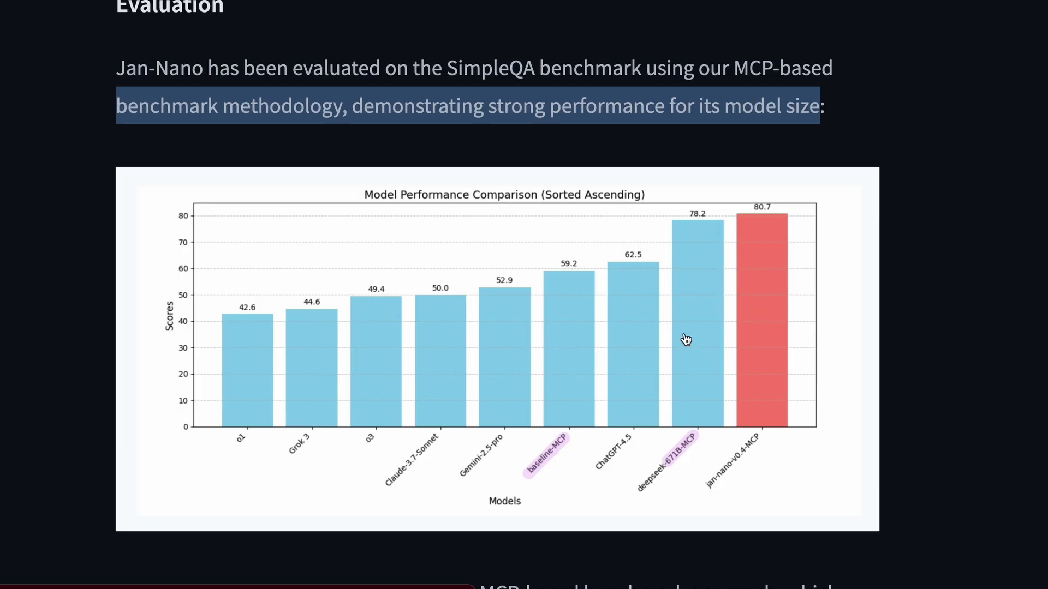
{"action": "scroll", "coordinate": [686, 340], "scroll_direction": "down", "scroll_amount": 5}
{"action": "scroll", "coordinate": [693, 292], "scroll_direction": "down", "scroll_amount": 2}
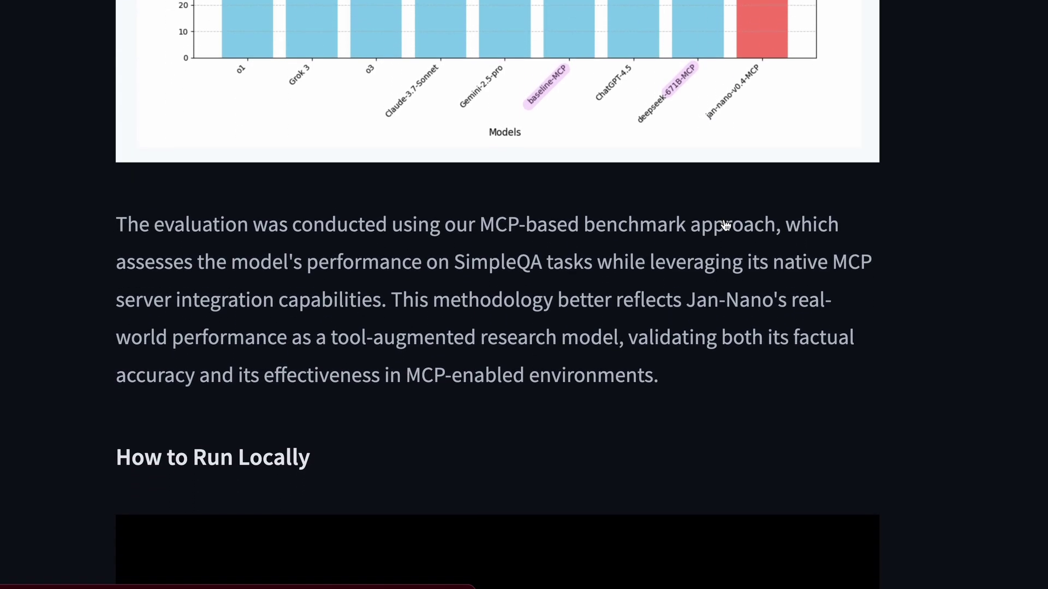
{"action": "scroll", "coordinate": [696, 295], "scroll_direction": "down", "scroll_amount": 2}
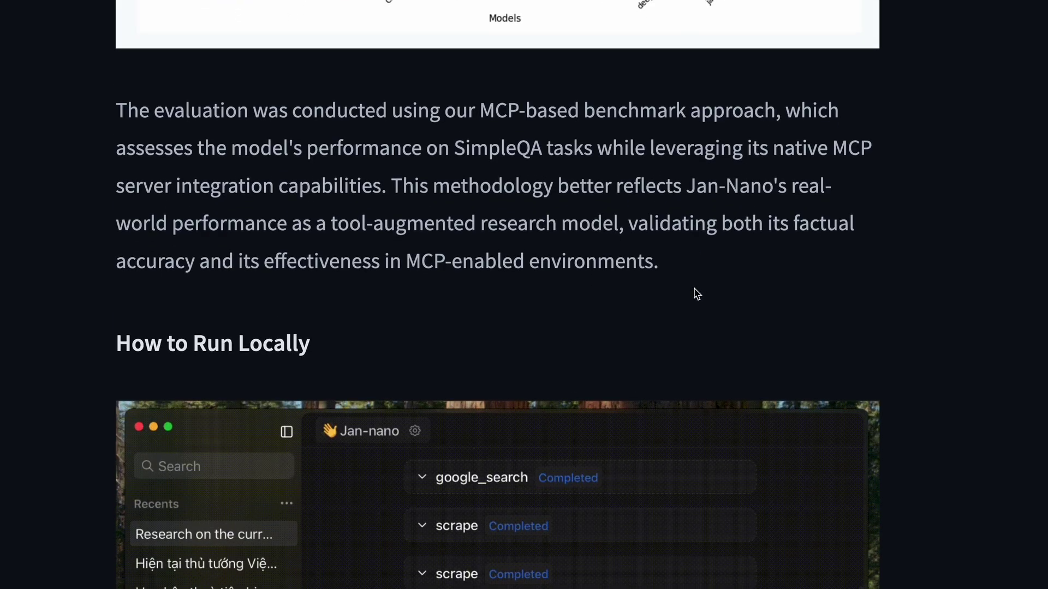
{"action": "scroll", "coordinate": [694, 294], "scroll_direction": "down", "scroll_amount": 1}
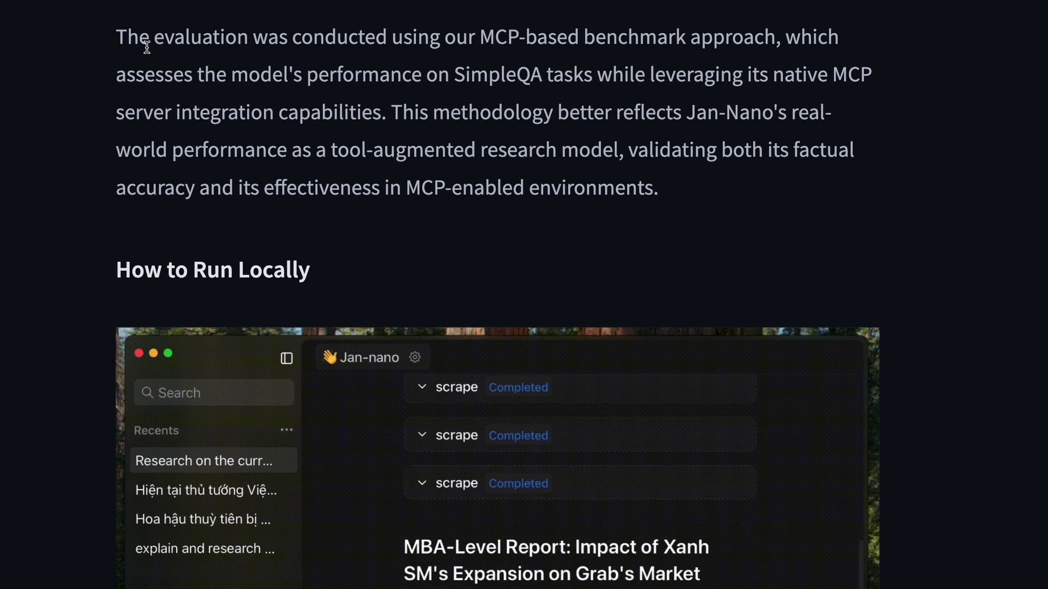
{"action": "left_click_drag", "start_coordinate": [120, 39], "coordinate": [853, 83]}
{"action": "left_click_drag", "start_coordinate": [117, 114], "coordinate": [827, 113]}
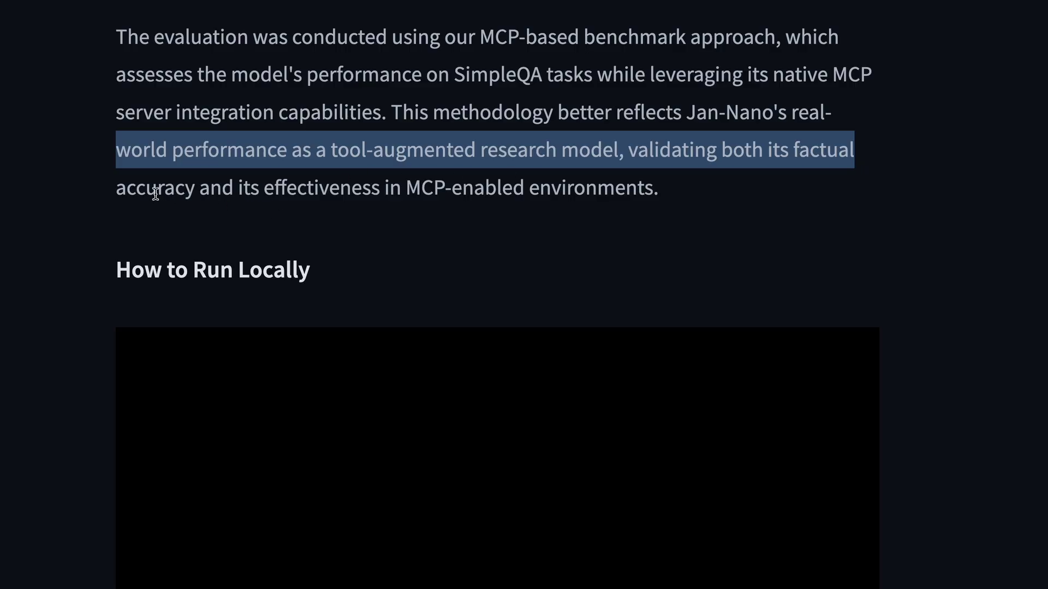
{"action": "left_click_drag", "start_coordinate": [116, 187], "coordinate": [664, 204]}
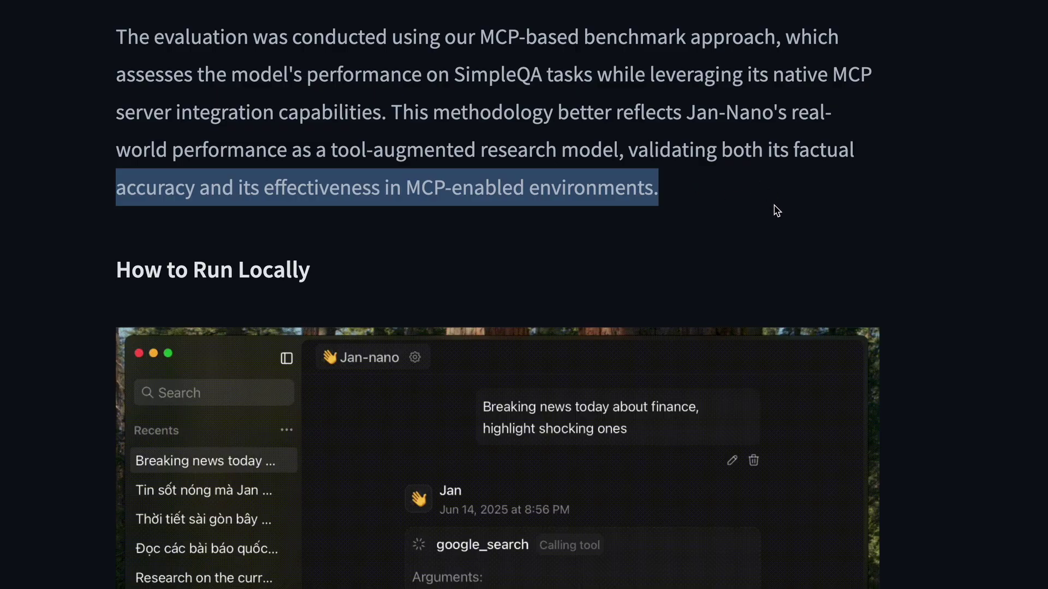
{"action": "scroll", "coordinate": [777, 211], "scroll_direction": "down", "scroll_amount": 5}
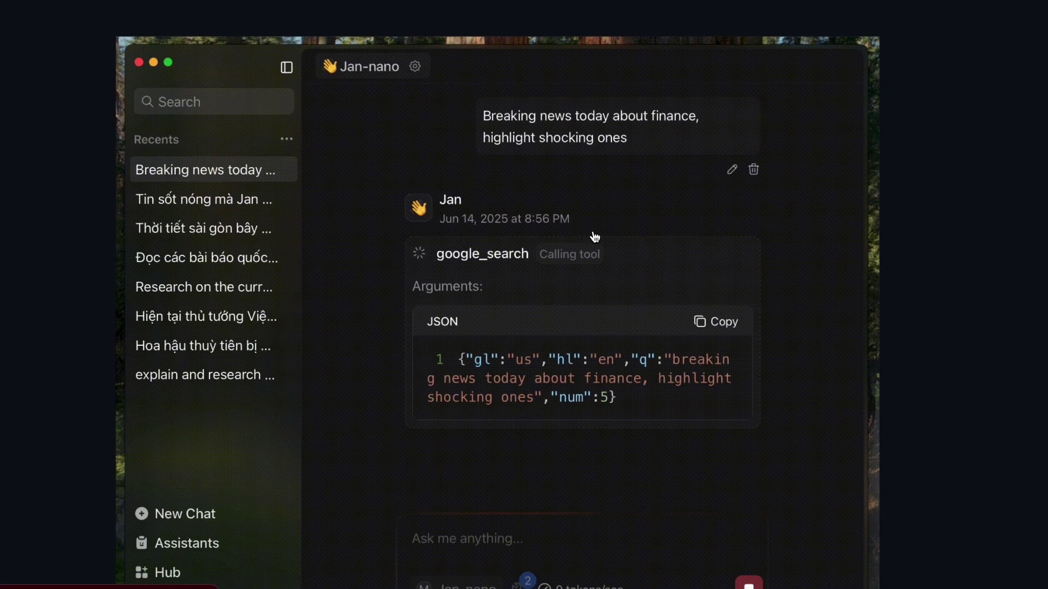
{"action": "scroll", "coordinate": [555, 304], "scroll_direction": "down", "scroll_amount": 1}
{"action": "scroll", "coordinate": [573, 269], "scroll_direction": "down", "scroll_amount": 6}
{"action": "scroll", "coordinate": [573, 269], "scroll_direction": "down", "scroll_amount": 4}
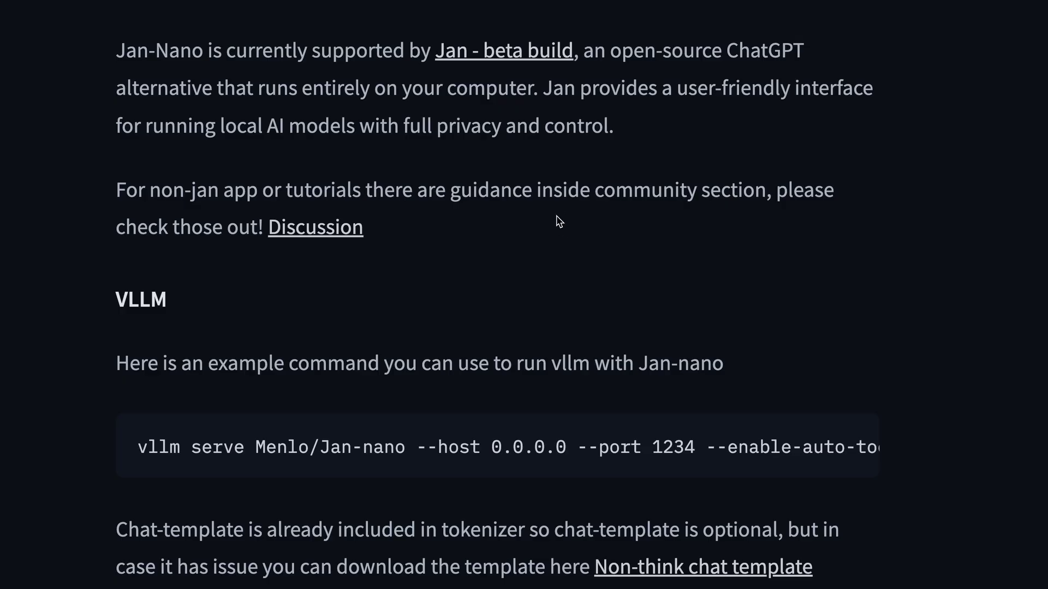
{"action": "scroll", "coordinate": [558, 221], "scroll_direction": "down", "scroll_amount": 2}
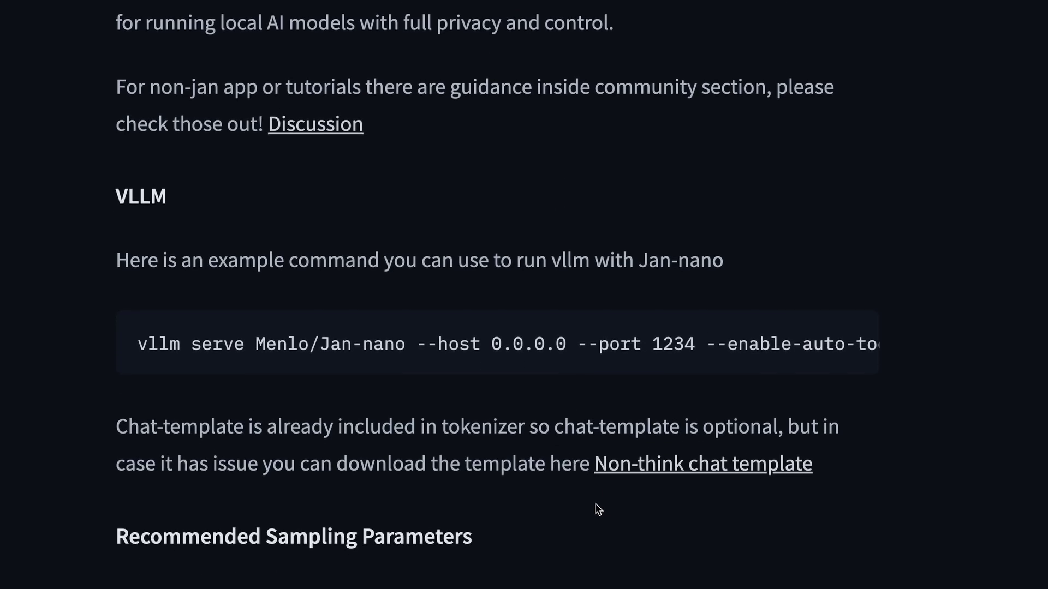
{"action": "scroll", "coordinate": [586, 515], "scroll_direction": "up", "scroll_amount": 2}
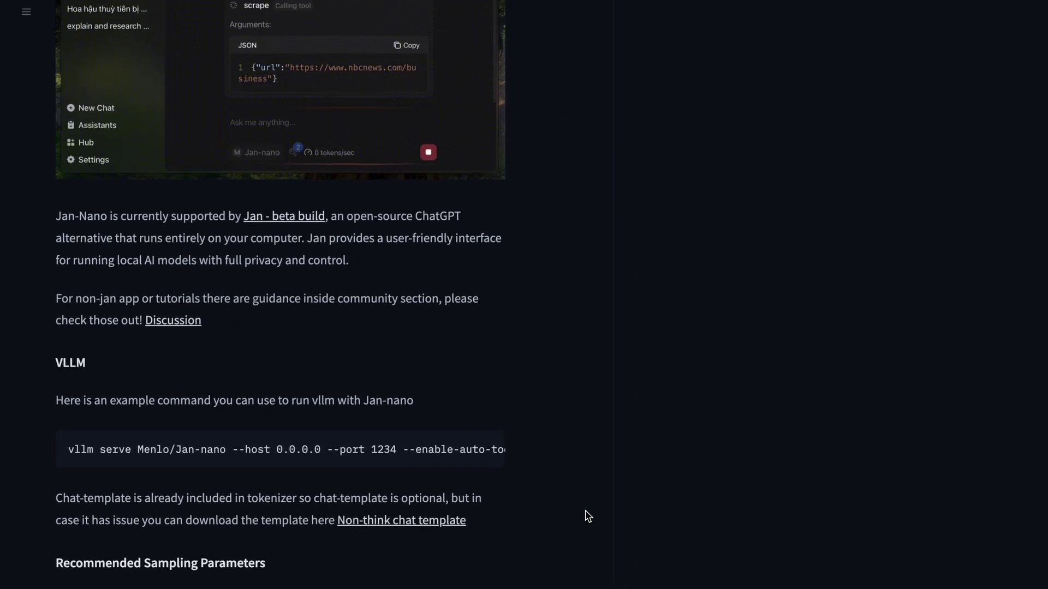
{"action": "scroll", "coordinate": [587, 506], "scroll_direction": "up", "scroll_amount": 6}
{"action": "scroll", "coordinate": [587, 508], "scroll_direction": "up", "scroll_amount": 10}
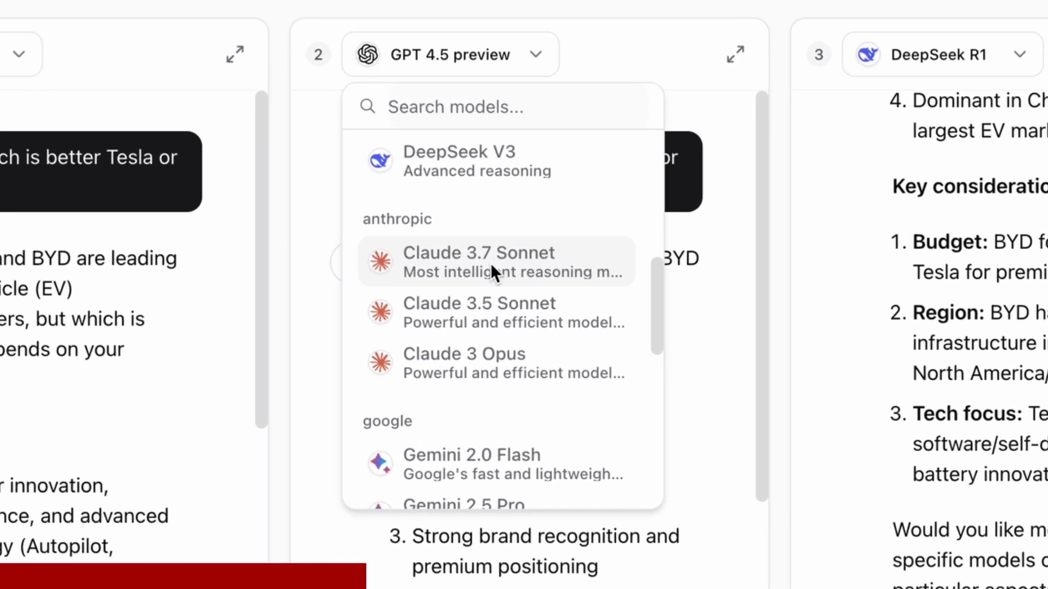
Scroll through the Images generator page in NinjaTools.ai.
{"action": "scroll", "coordinate": [601, 194], "scroll_direction": "down", "scroll_amount": 5}
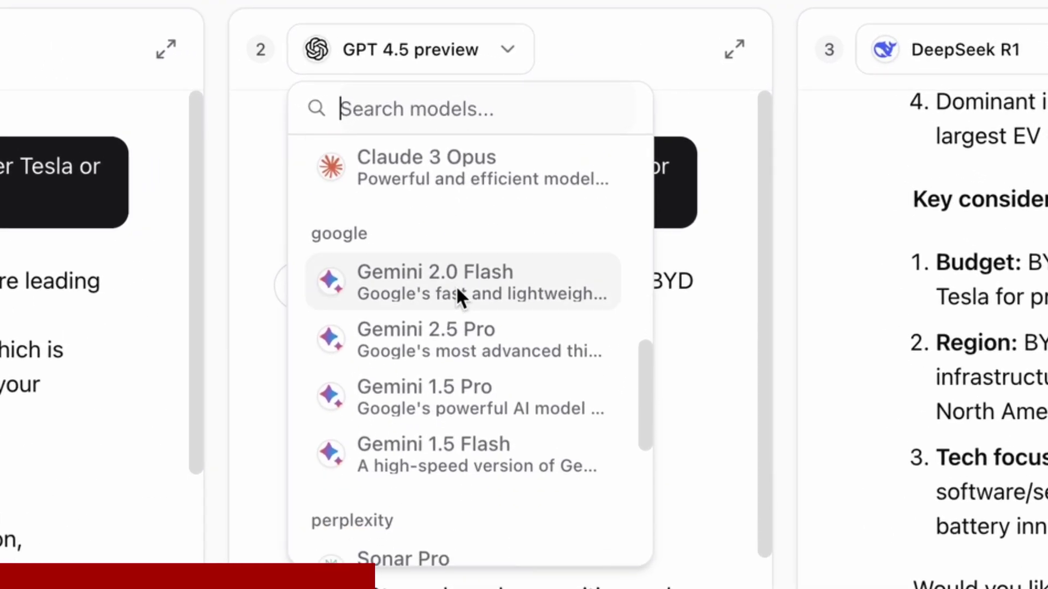
{"action": "scroll", "coordinate": [457, 288], "scroll_direction": "down", "scroll_amount": 3}
{"action": "scroll", "coordinate": [457, 288], "scroll_direction": "up", "scroll_amount": 8}
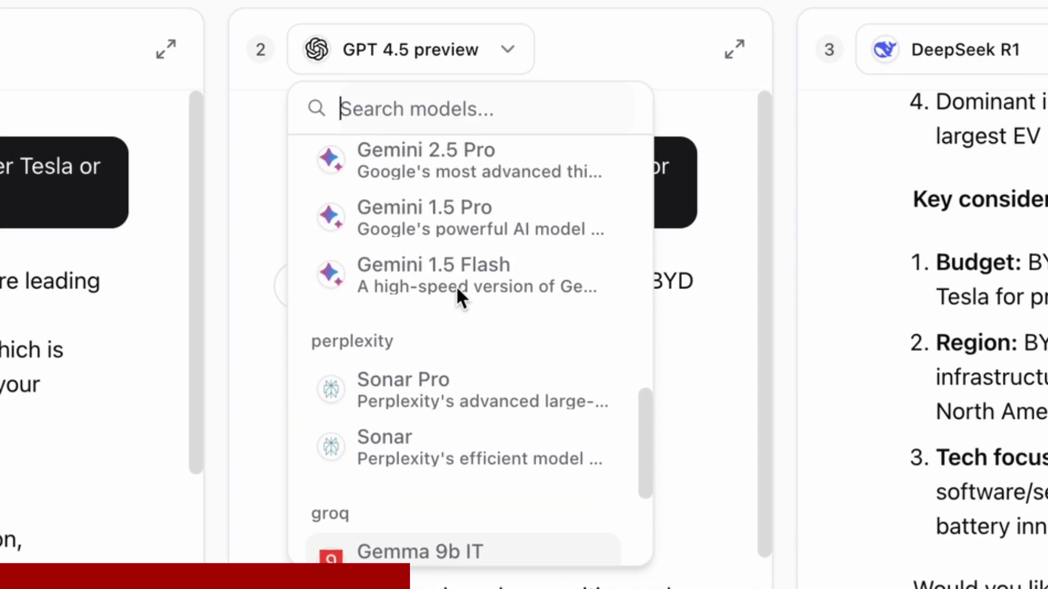
{"action": "scroll", "coordinate": [457, 289], "scroll_direction": "up", "scroll_amount": 10}
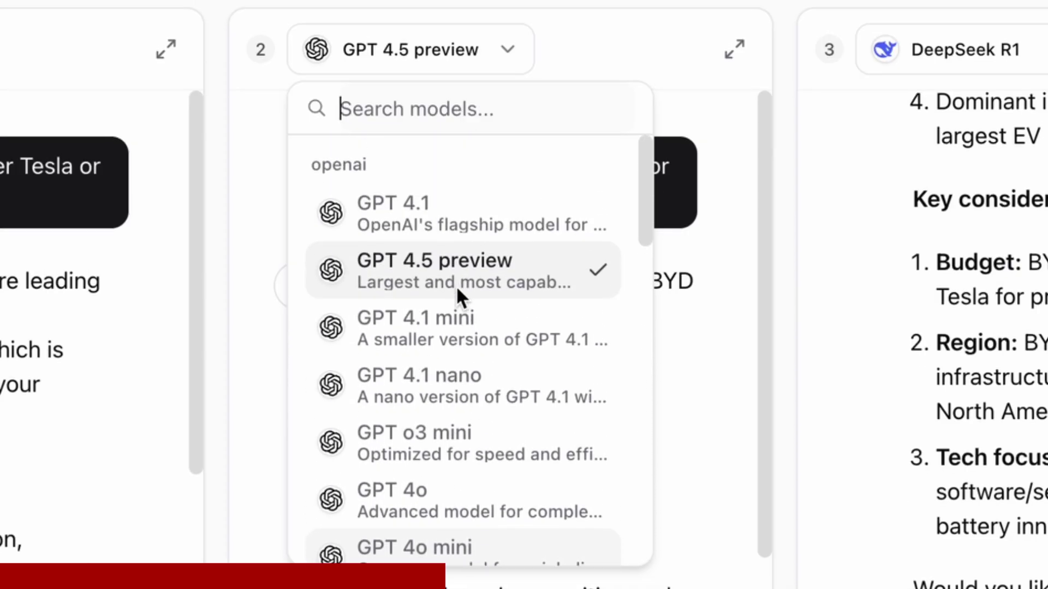
{"action": "scroll", "coordinate": [458, 294], "scroll_direction": "down", "scroll_amount": 10}
{"action": "scroll", "coordinate": [459, 305], "scroll_direction": "up", "scroll_amount": 10}
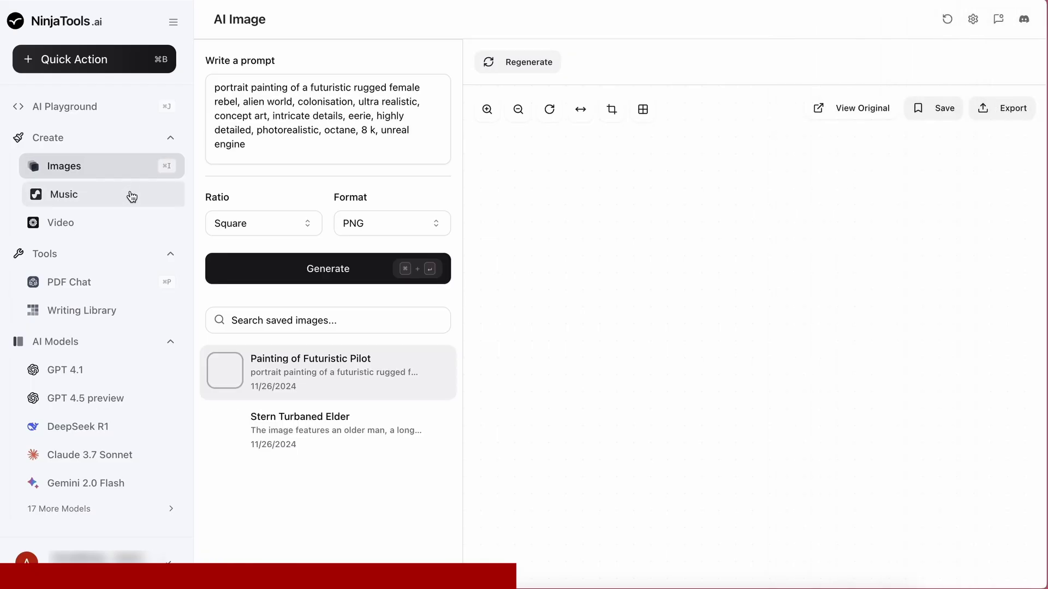
Visit the Music, Video and PDF Chat sections, then return to the AI Playground.
{"action": "left_click", "coordinate": [132, 202]}
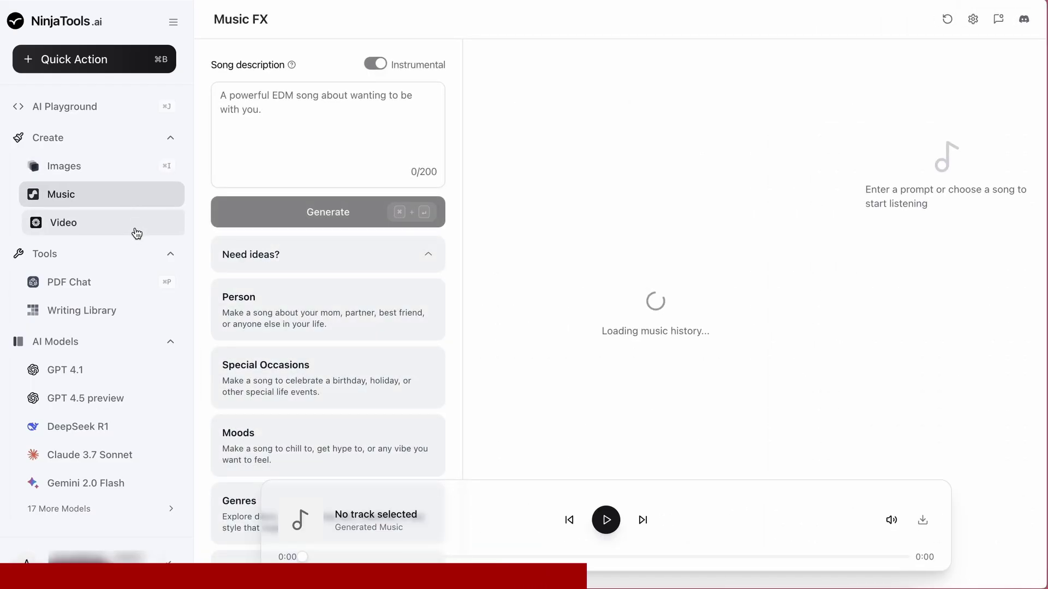
{"action": "left_click", "coordinate": [137, 233]}
{"action": "left_click", "coordinate": [136, 282]}
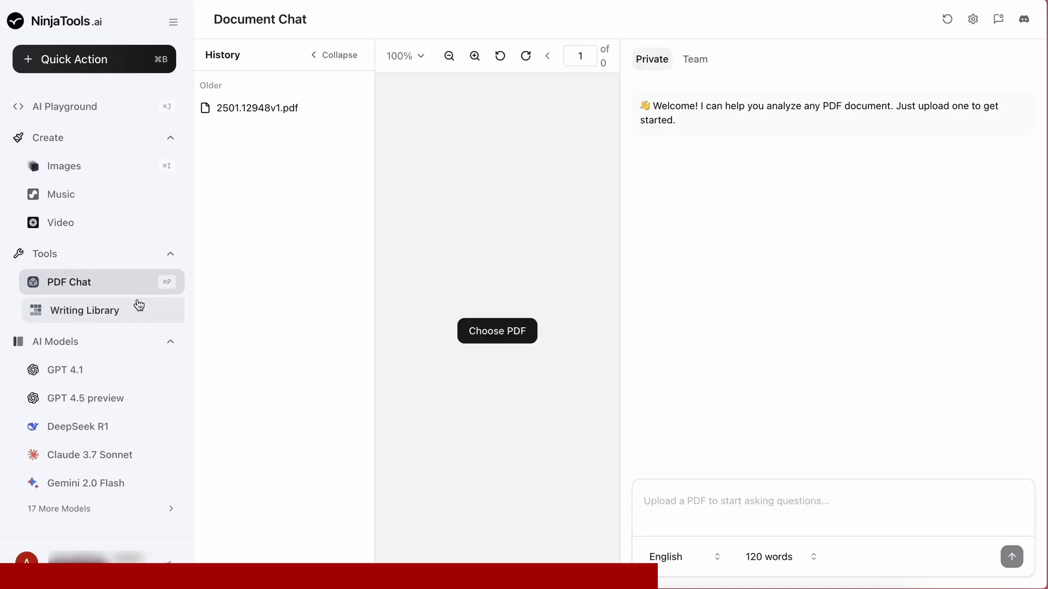
{"action": "left_click", "coordinate": [126, 111]}
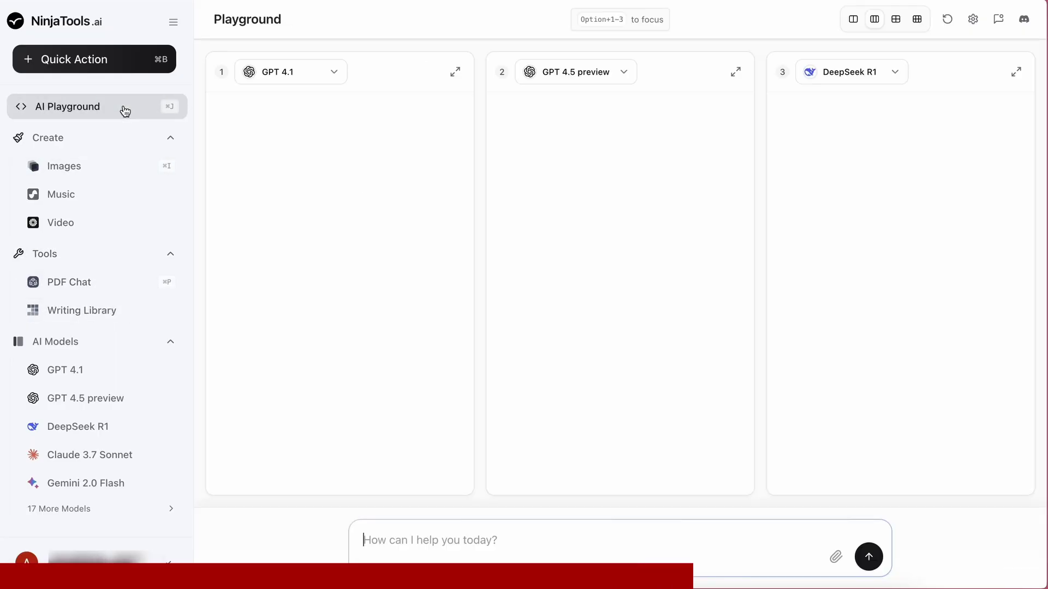
Open the Prompt Library and switch the upgrade plans to monthly billing.
{"action": "left_click", "coordinate": [119, 310]}
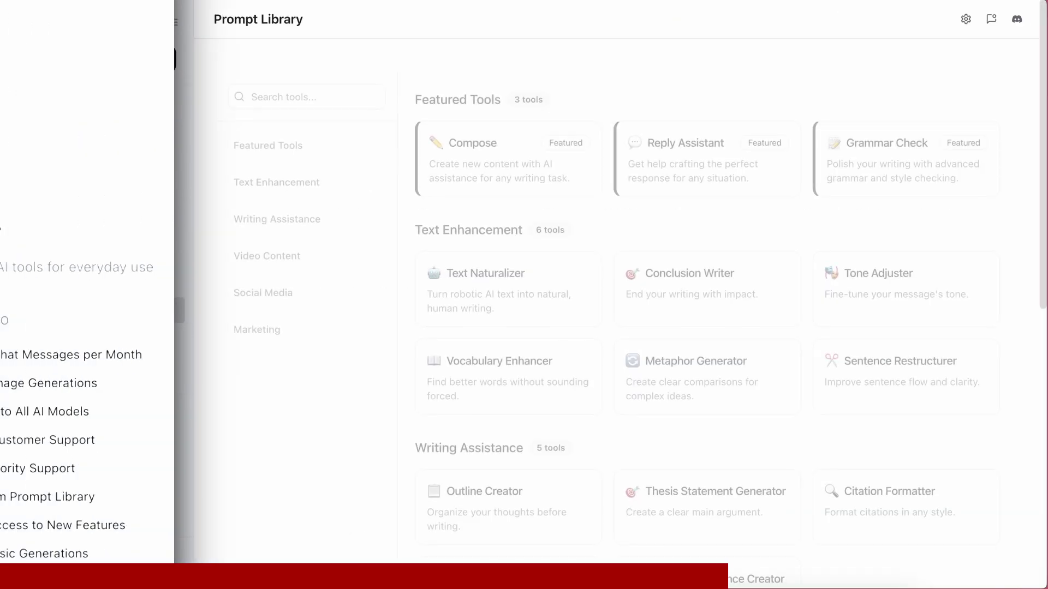
{"action": "left_click", "coordinate": [486, 189]}
{"action": "scroll", "coordinate": [487, 198], "scroll_direction": "down", "scroll_amount": 2}
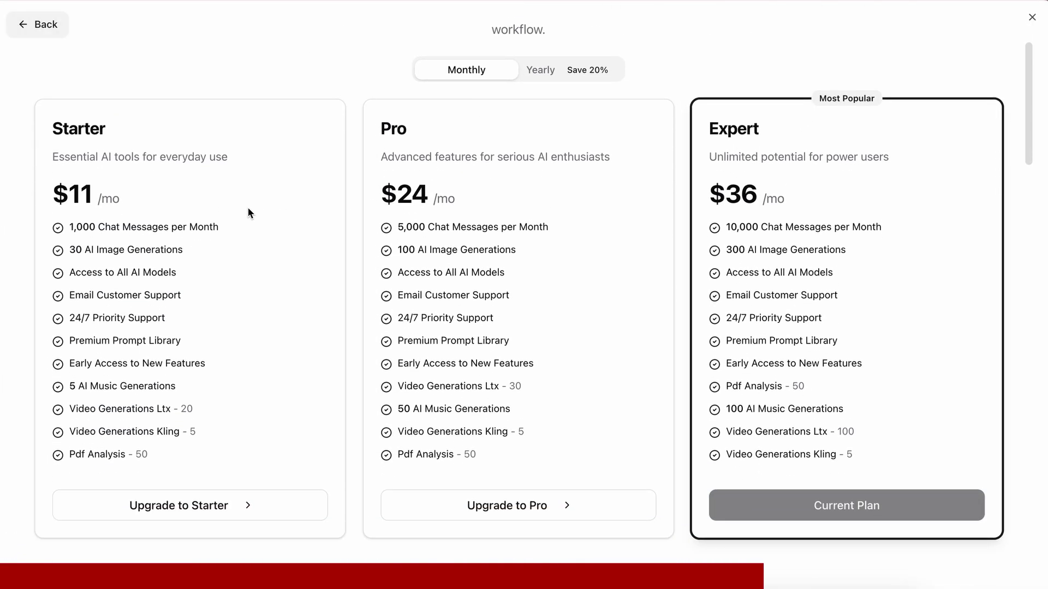
Highlight the Starter, Pro and Expert plan feature lines to compare their allowances.
{"action": "left_click_drag", "start_coordinate": [220, 229], "coordinate": [46, 228]}
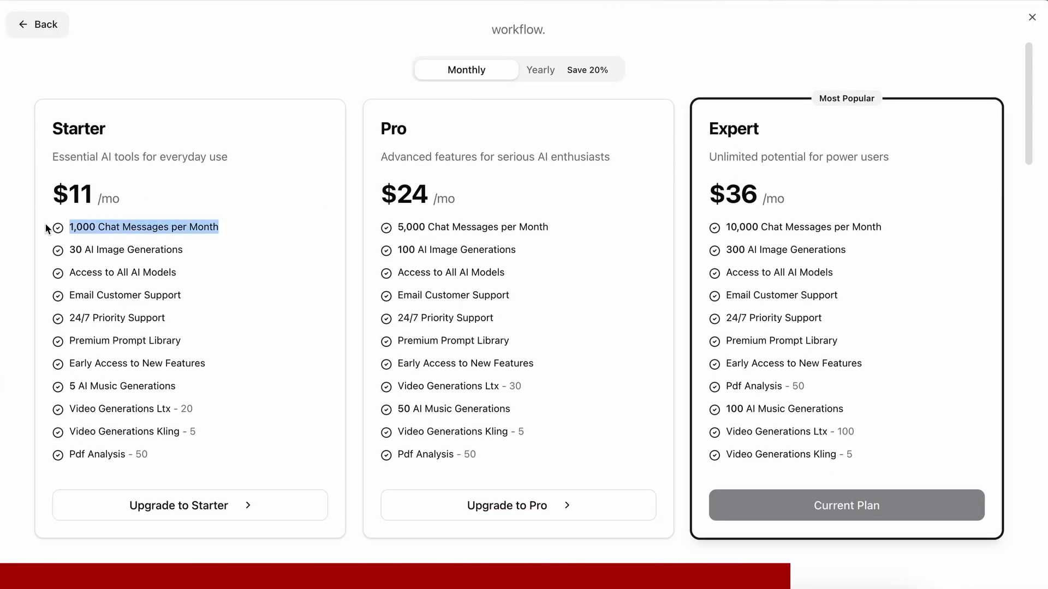
{"action": "triple_click", "coordinate": [69, 250]}
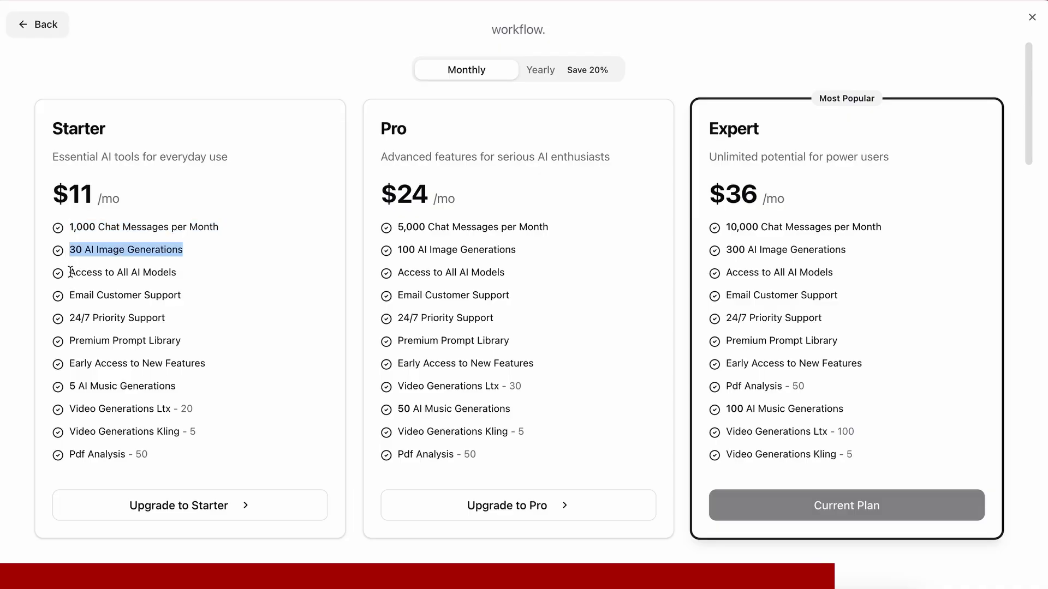
{"action": "left_click_drag", "start_coordinate": [69, 272], "coordinate": [70, 470]}
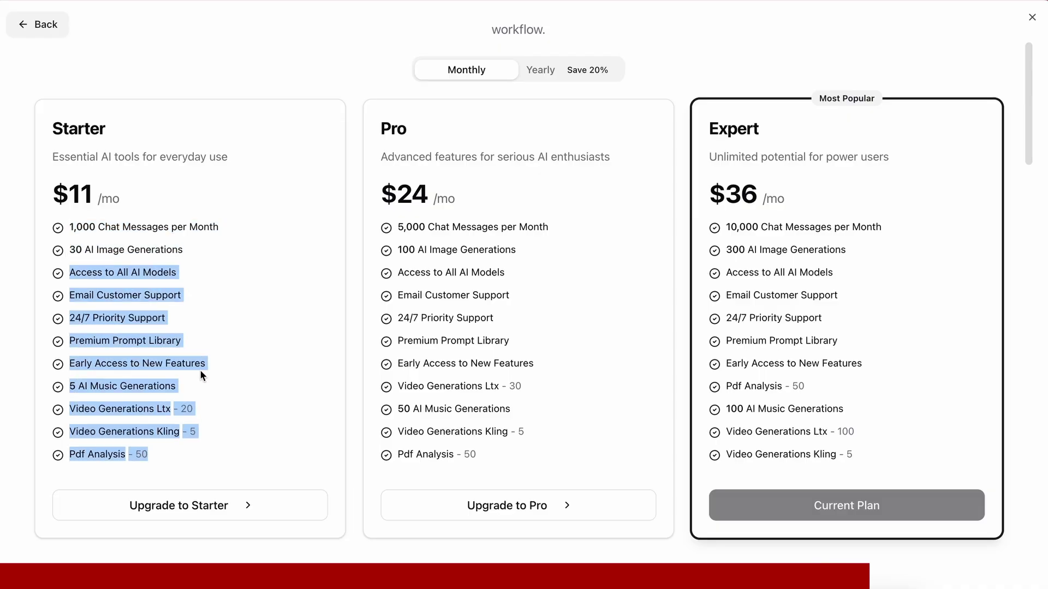
{"action": "left_click_drag", "start_coordinate": [403, 225], "coordinate": [411, 421]}
{"action": "left_click_drag", "start_coordinate": [729, 225], "coordinate": [762, 455]}
{"action": "left_click", "coordinate": [760, 452]}
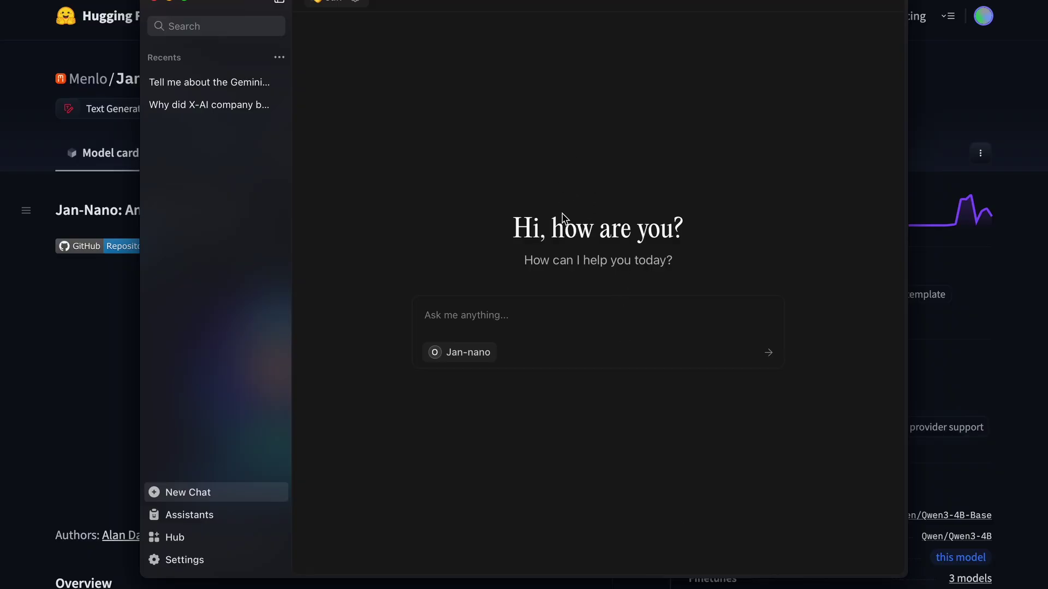
Drag the Jan window slightly down and to the right.
{"action": "left_click_drag", "start_coordinate": [492, 2], "coordinate": [499, 25]}
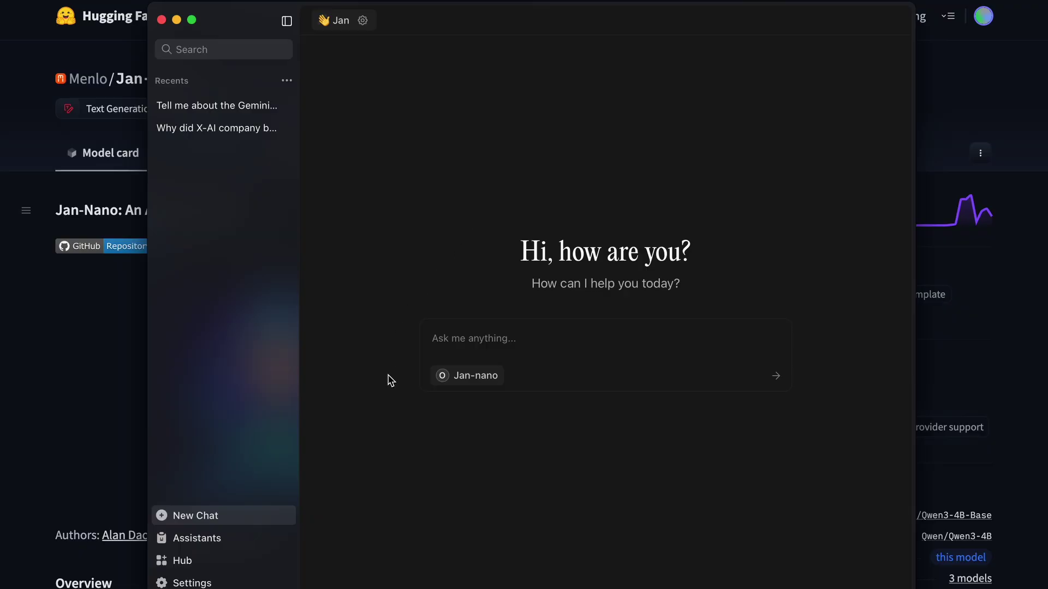
Review the MCP servers in Settings, with Fetch and Serper enabled, then start a new chat.
{"action": "left_click", "coordinate": [284, 581]}
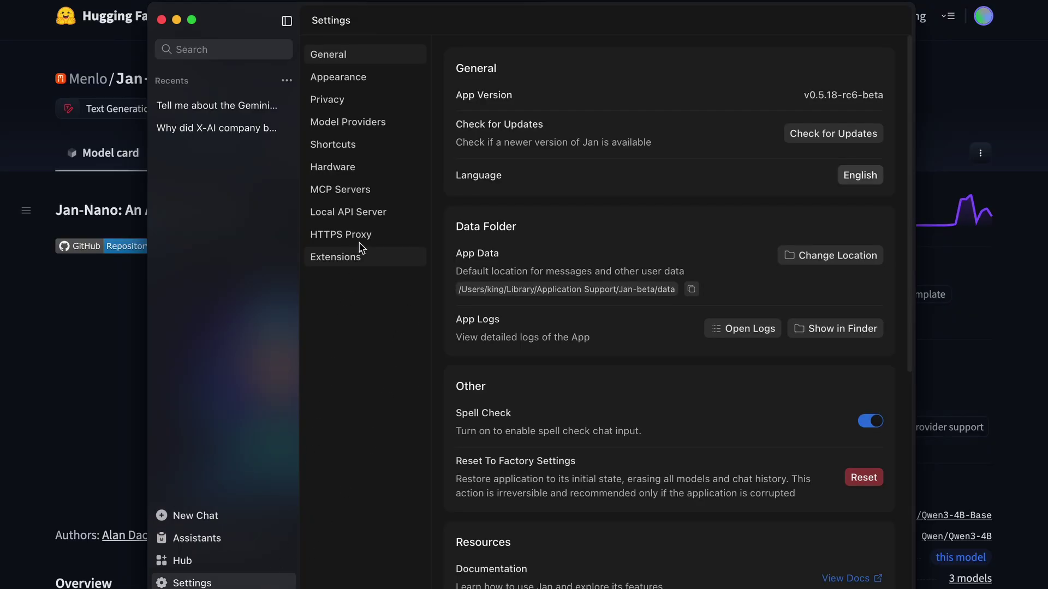
{"action": "left_click", "coordinate": [368, 191]}
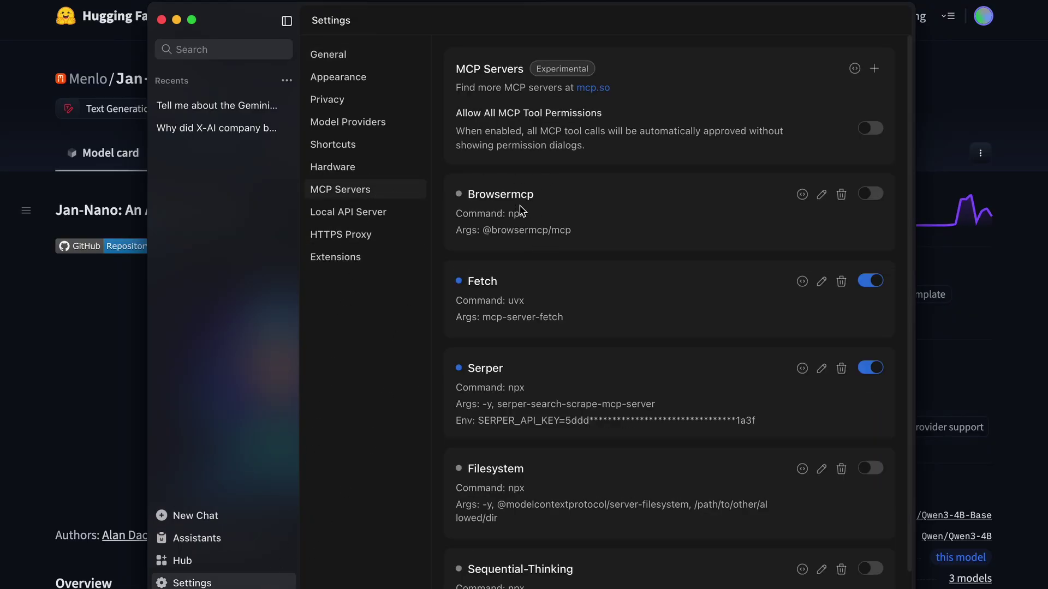
{"action": "scroll", "coordinate": [512, 283], "scroll_direction": "down", "scroll_amount": 1}
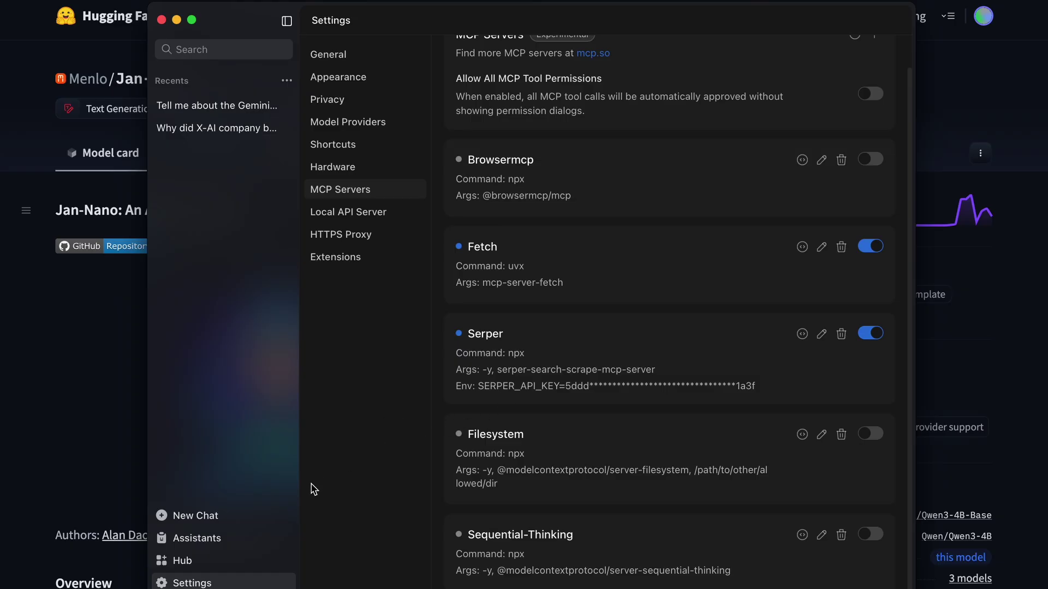
{"action": "left_click", "coordinate": [279, 513]}
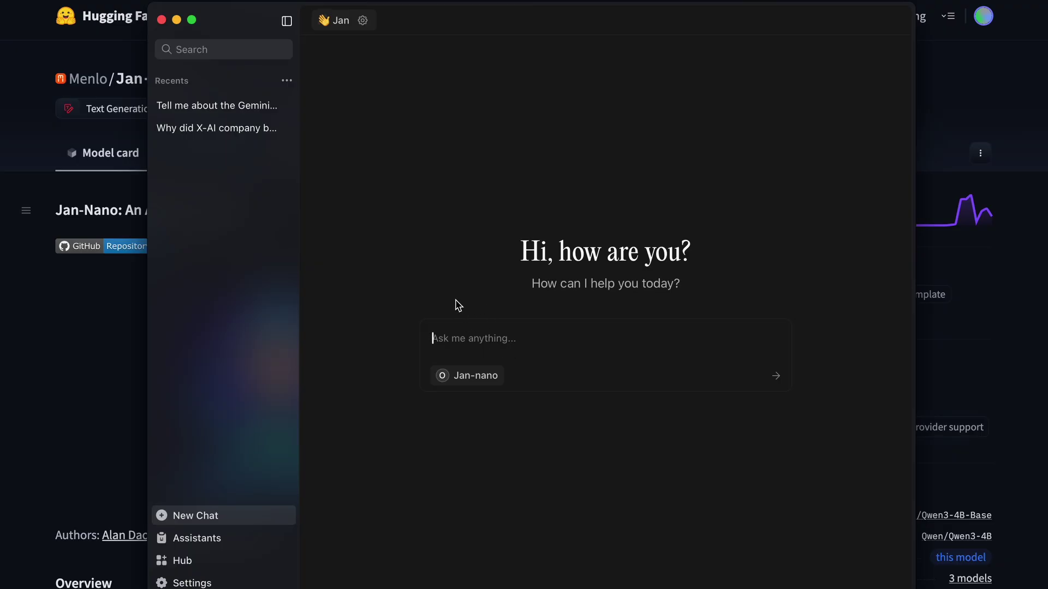
Open the 'Why did X-AI company…' chat and highlight its question.
{"action": "left_click", "coordinate": [208, 130]}
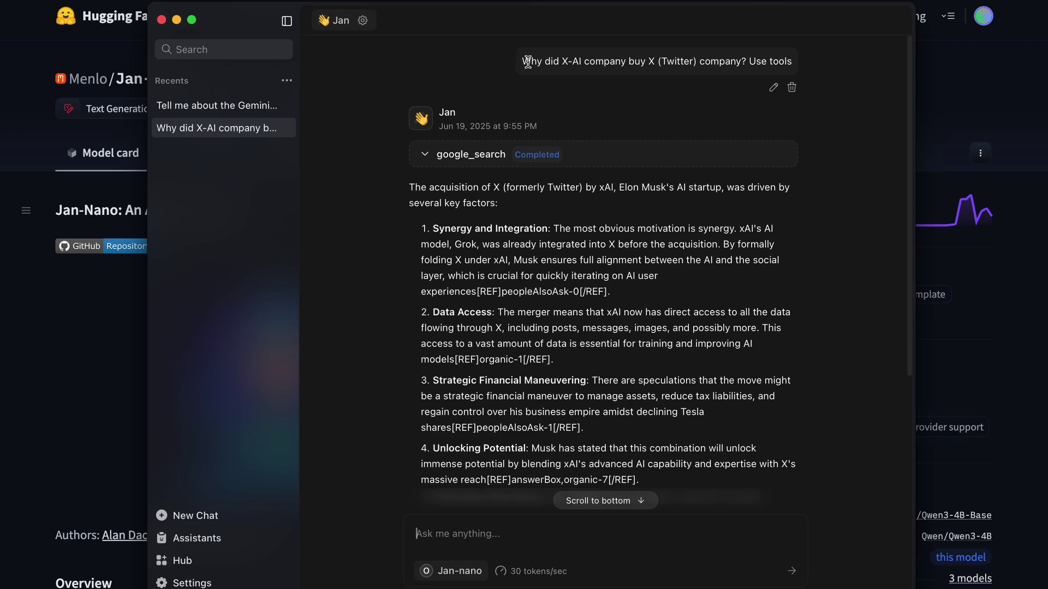
{"action": "left_click_drag", "start_coordinate": [527, 61], "coordinate": [809, 72]}
{"action": "left_click", "coordinate": [635, 282]}
Expand the google_search call and scroll through its JSON arguments and output.
{"action": "left_click", "coordinate": [427, 156]}
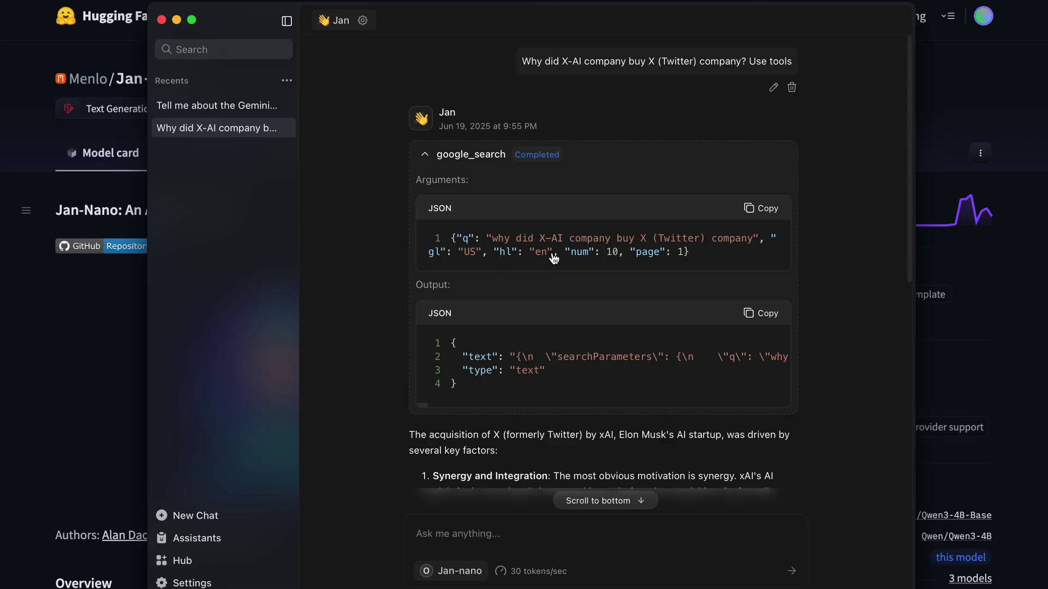
{"action": "scroll", "coordinate": [565, 373], "scroll_direction": "right", "scroll_amount": 10}
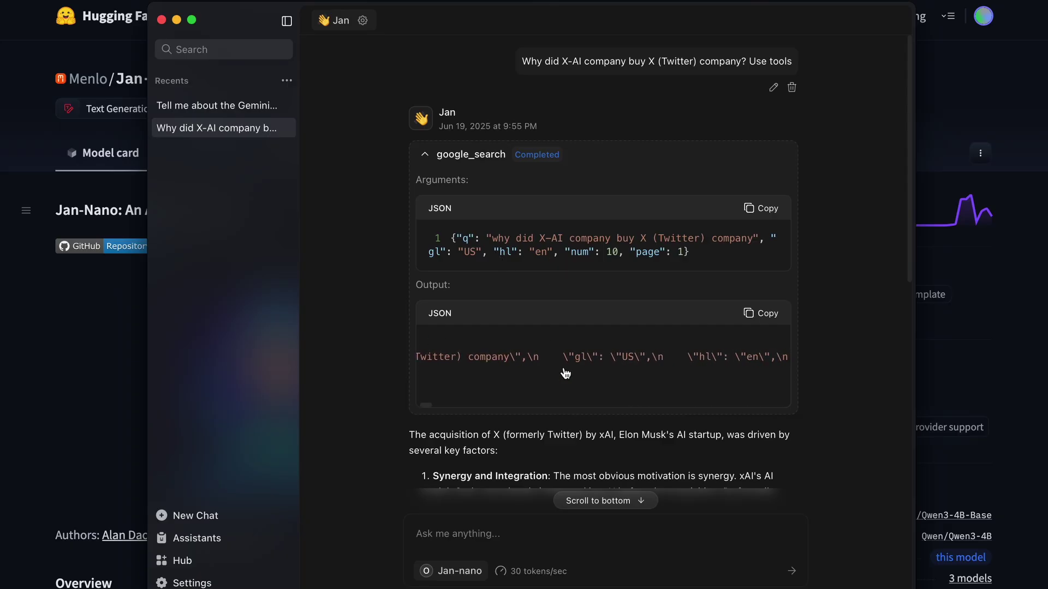
{"action": "scroll", "coordinate": [566, 373], "scroll_direction": "right", "scroll_amount": 10}
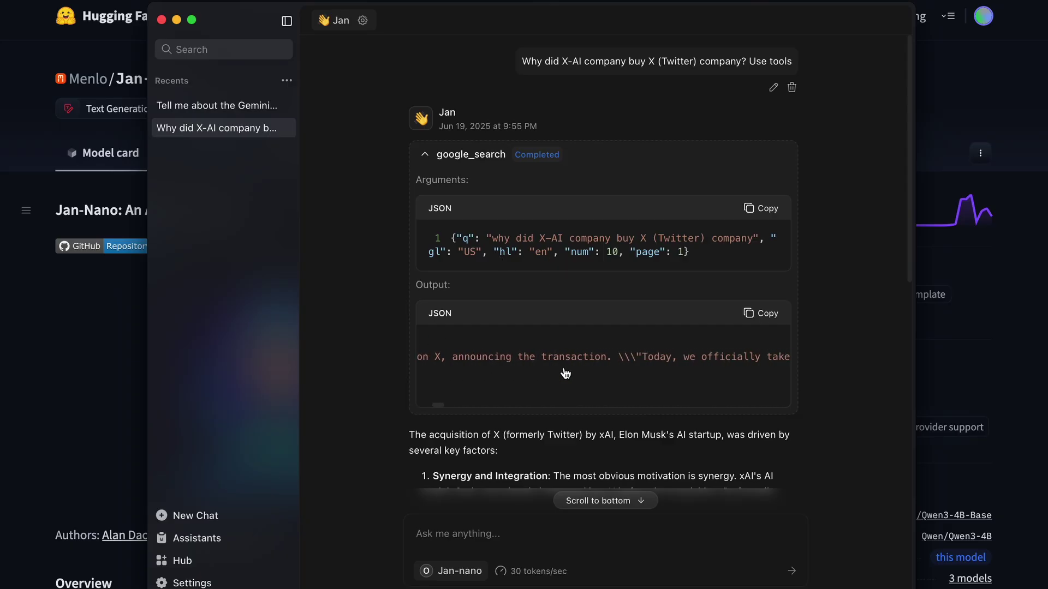
{"action": "scroll", "coordinate": [565, 373], "scroll_direction": "right", "scroll_amount": 10}
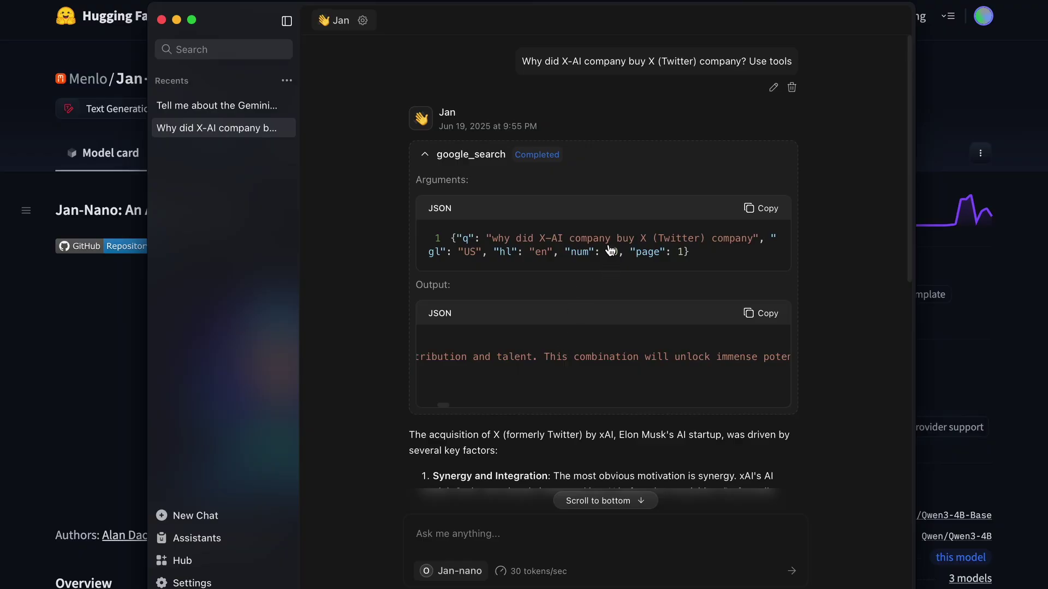
{"action": "scroll", "coordinate": [615, 252], "scroll_direction": "down", "scroll_amount": 1}
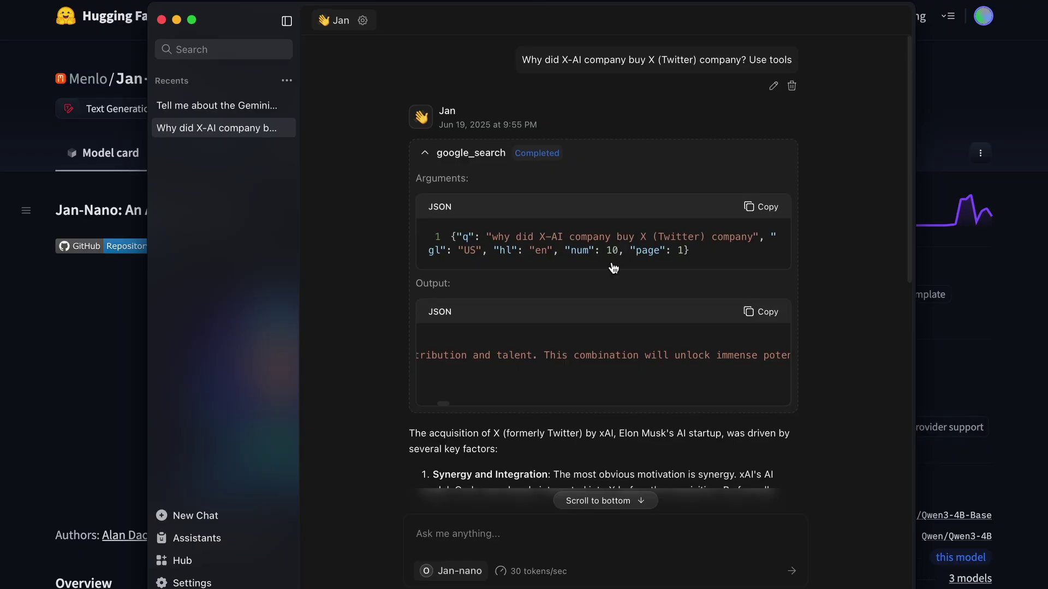
{"action": "scroll", "coordinate": [661, 429], "scroll_direction": "down", "scroll_amount": 3}
{"action": "scroll", "coordinate": [662, 427], "scroll_direction": "down", "scroll_amount": 5}
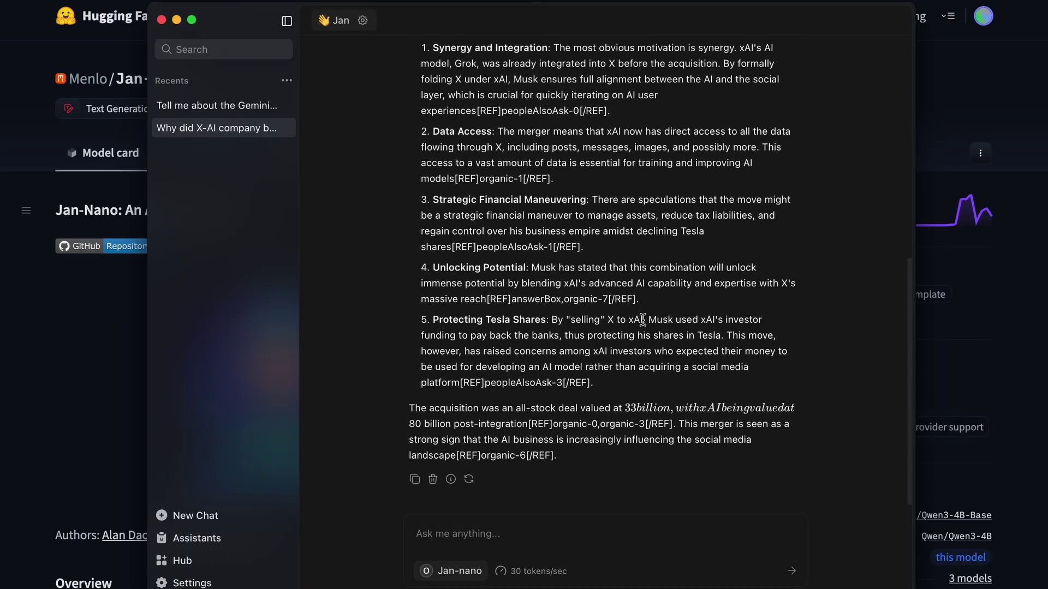
{"action": "scroll", "coordinate": [679, 307], "scroll_direction": "up", "scroll_amount": 2}
{"action": "scroll", "coordinate": [668, 310], "scroll_direction": "up", "scroll_amount": 5}
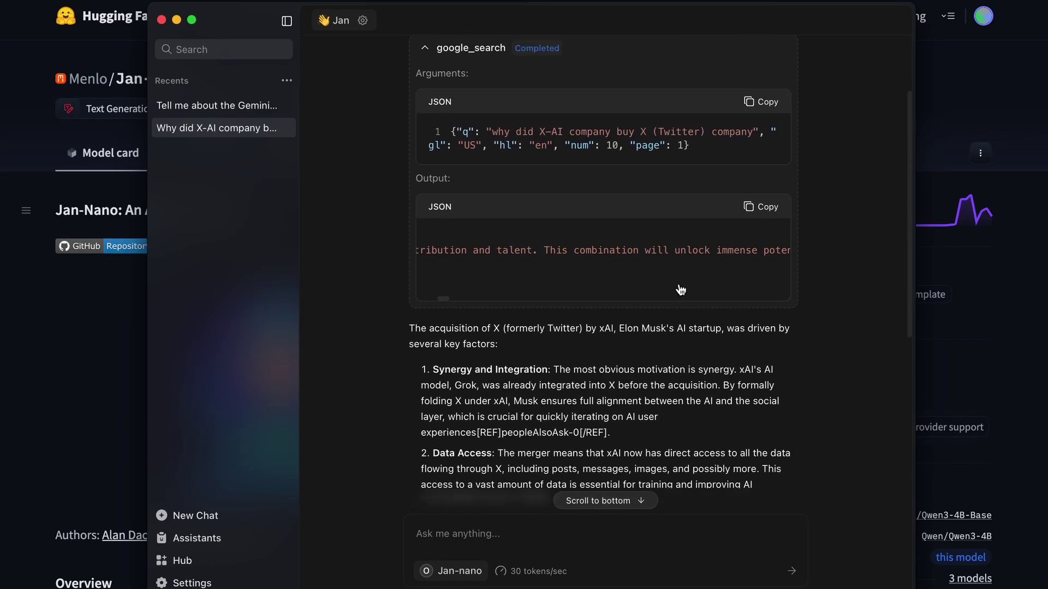
{"action": "scroll", "coordinate": [682, 287], "scroll_direction": "left", "scroll_amount": 3}
{"action": "scroll", "coordinate": [682, 287], "scroll_direction": "right", "scroll_amount": 5}
{"action": "scroll", "coordinate": [682, 287], "scroll_direction": "right", "scroll_amount": 3}
{"action": "scroll", "coordinate": [687, 325], "scroll_direction": "down", "scroll_amount": 5}
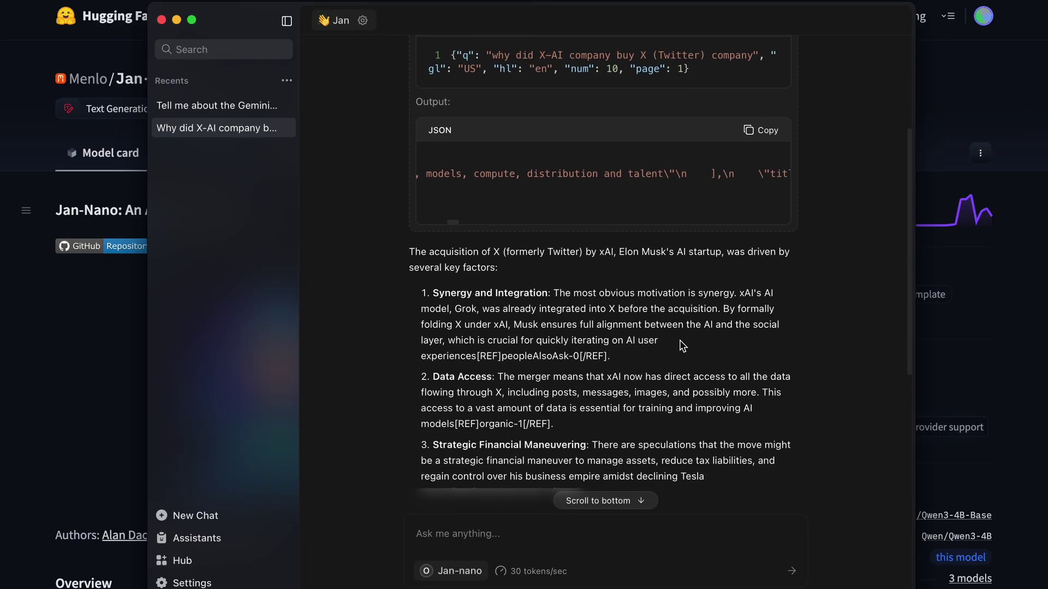
{"action": "scroll", "coordinate": [690, 326], "scroll_direction": "down", "scroll_amount": 1}
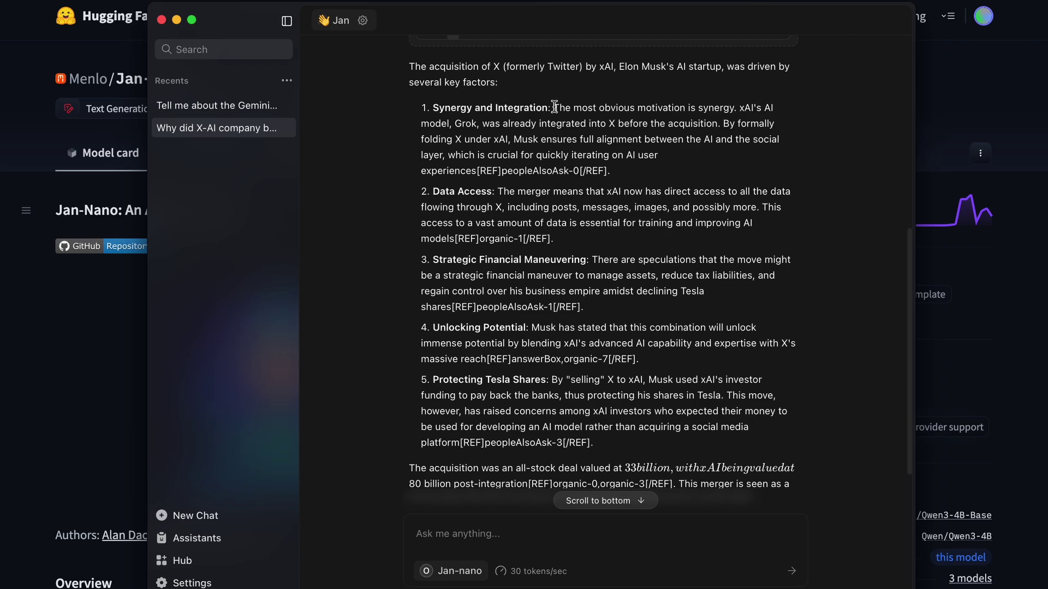
Highlight the first two points of the five-factor answer.
{"action": "left_click_drag", "start_coordinate": [553, 108], "coordinate": [653, 169]}
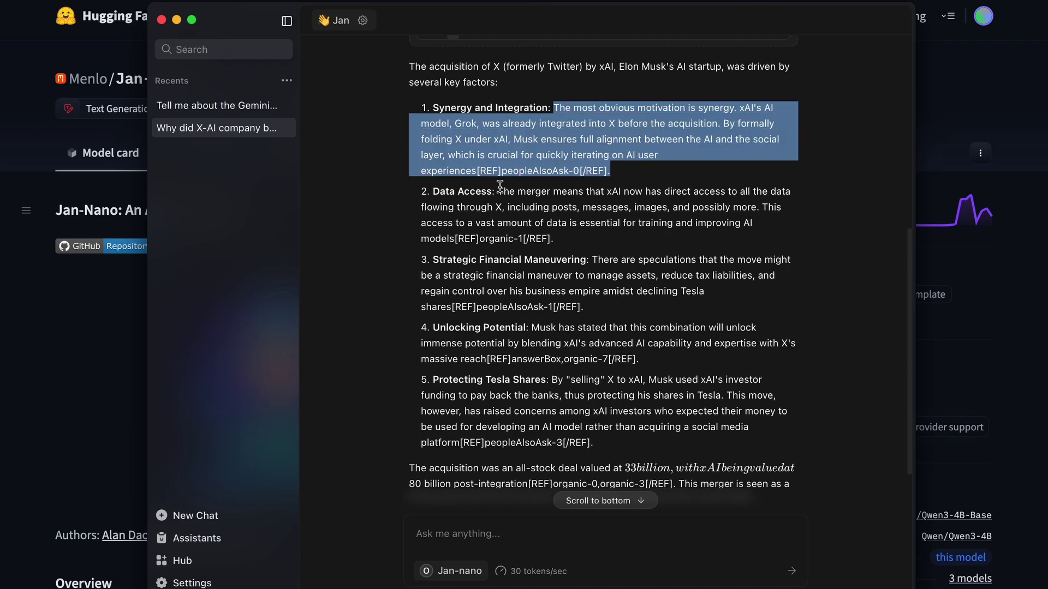
{"action": "left_click_drag", "start_coordinate": [500, 186], "coordinate": [598, 258]}
{"action": "left_click", "coordinate": [631, 297]}
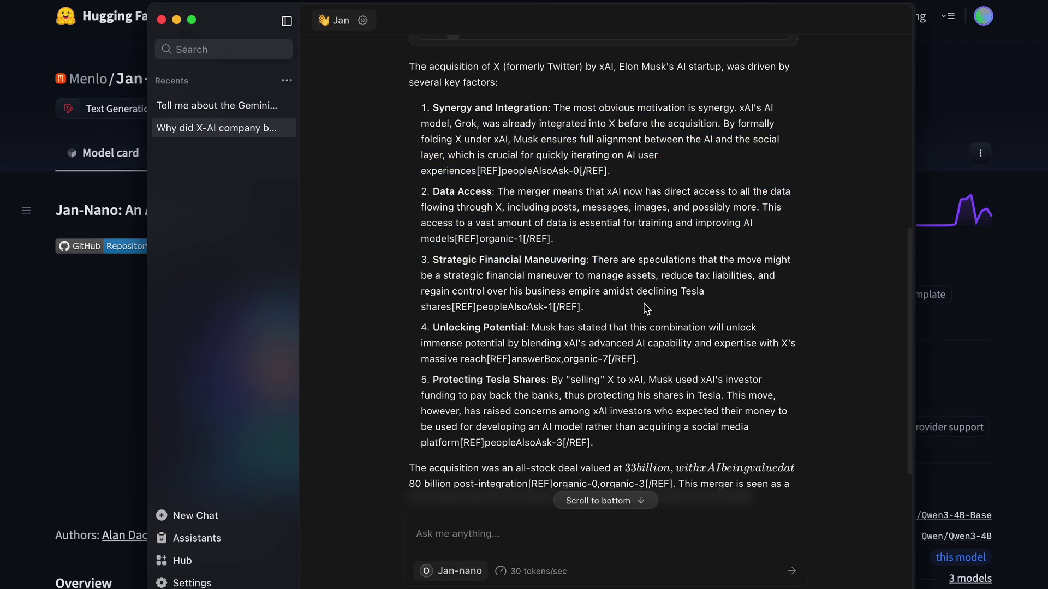
{"action": "scroll", "coordinate": [646, 308], "scroll_direction": "down", "scroll_amount": 2}
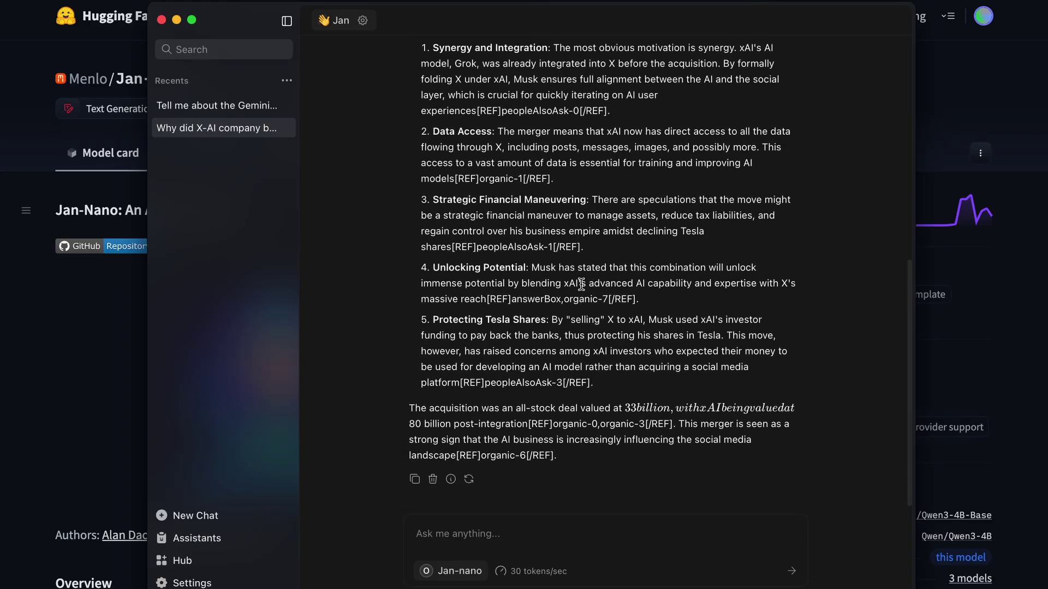
Open the Gemini 2.5 Flash-Lite chat and highlight its question.
{"action": "left_click", "coordinate": [256, 109]}
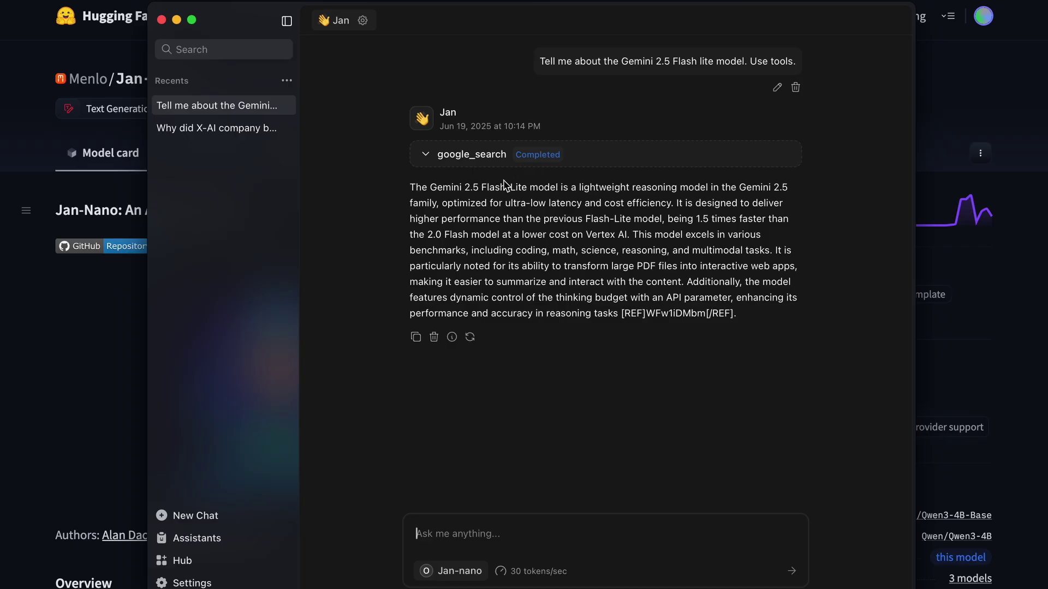
{"action": "left_click_drag", "start_coordinate": [544, 60], "coordinate": [799, 68]}
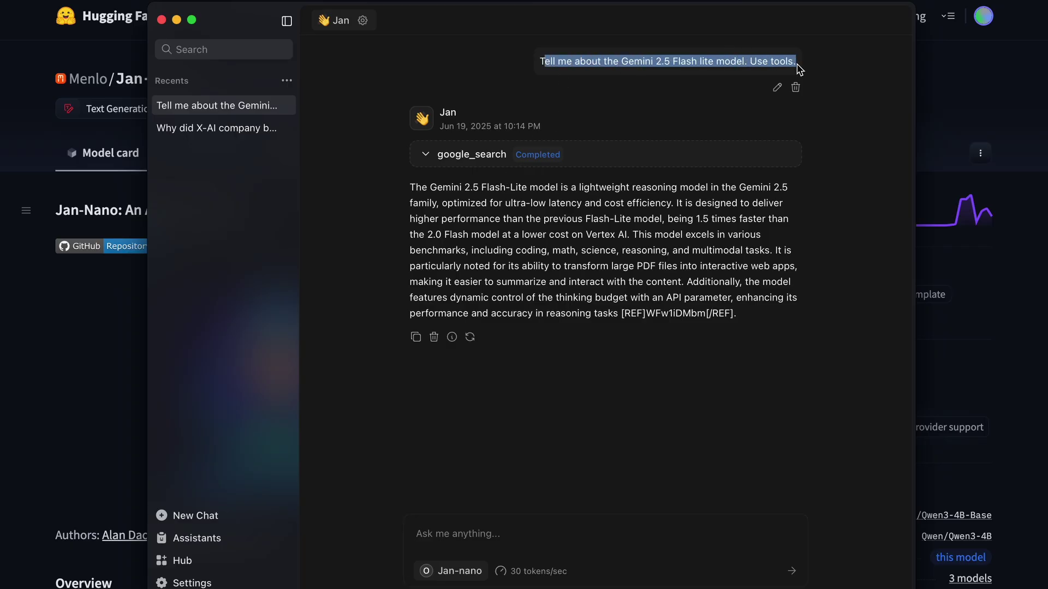
{"action": "left_click", "coordinate": [571, 245]}
Expand the google_search call and scroll through its JSON.
{"action": "left_click", "coordinate": [460, 156]}
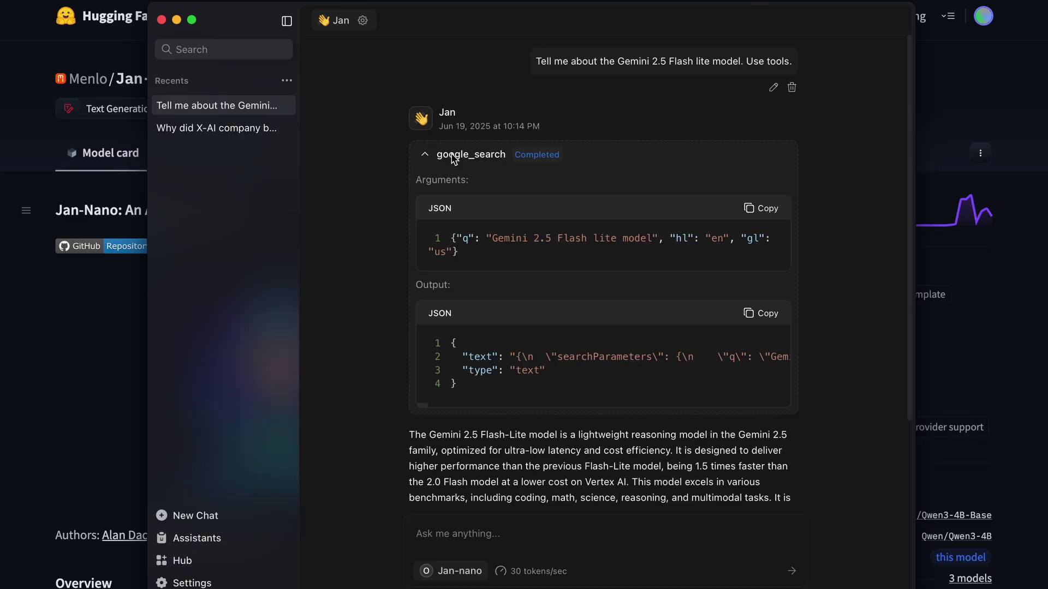
{"action": "scroll", "coordinate": [489, 261], "scroll_direction": "down", "scroll_amount": 3}
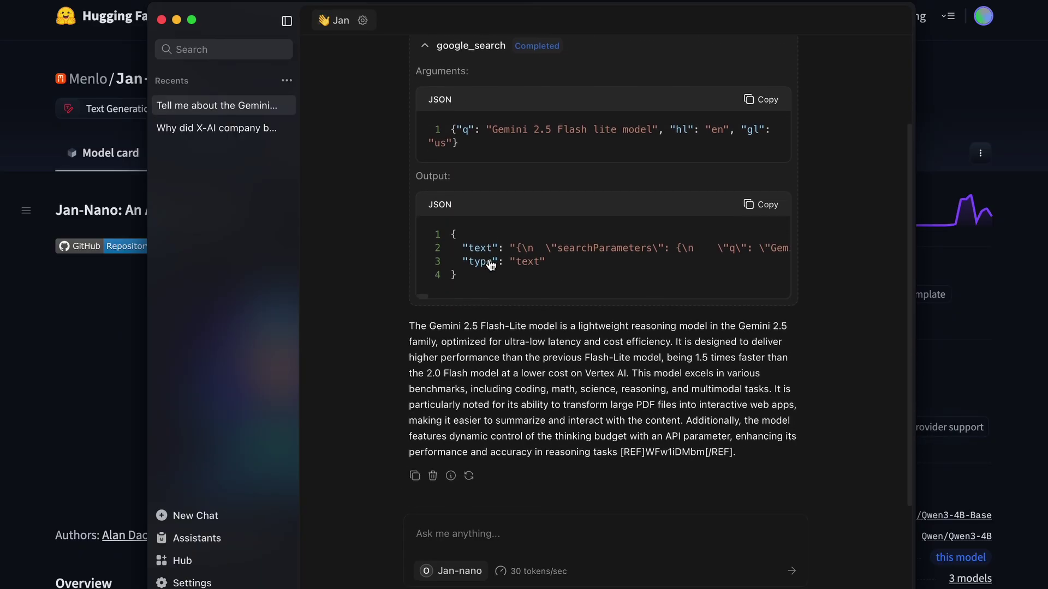
{"action": "scroll", "coordinate": [494, 265], "scroll_direction": "up", "scroll_amount": 3}
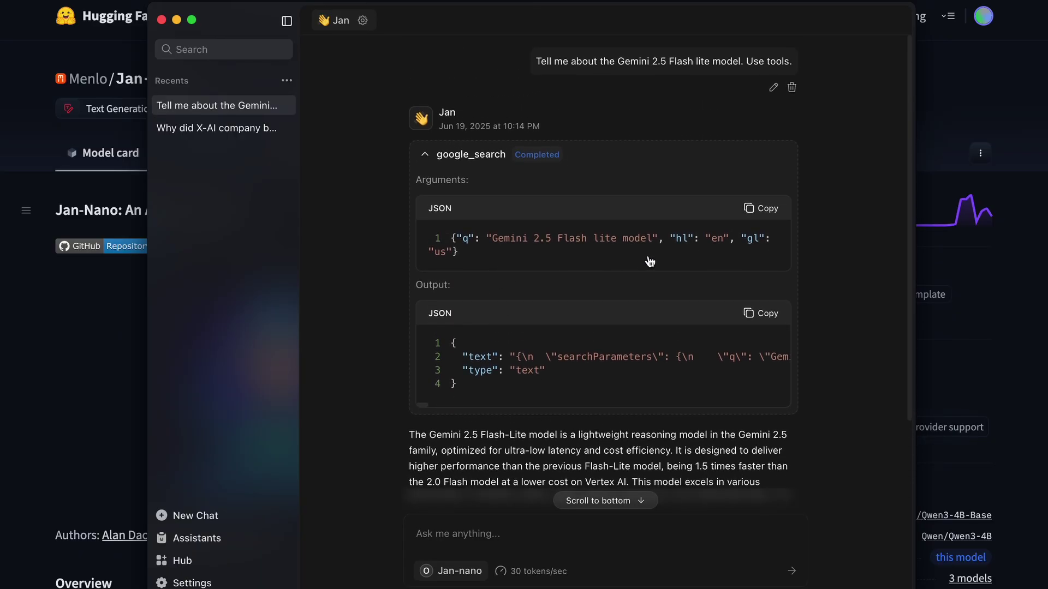
{"action": "scroll", "coordinate": [665, 375], "scroll_direction": "right", "scroll_amount": 5}
{"action": "scroll", "coordinate": [573, 384], "scroll_direction": "down", "scroll_amount": 3}
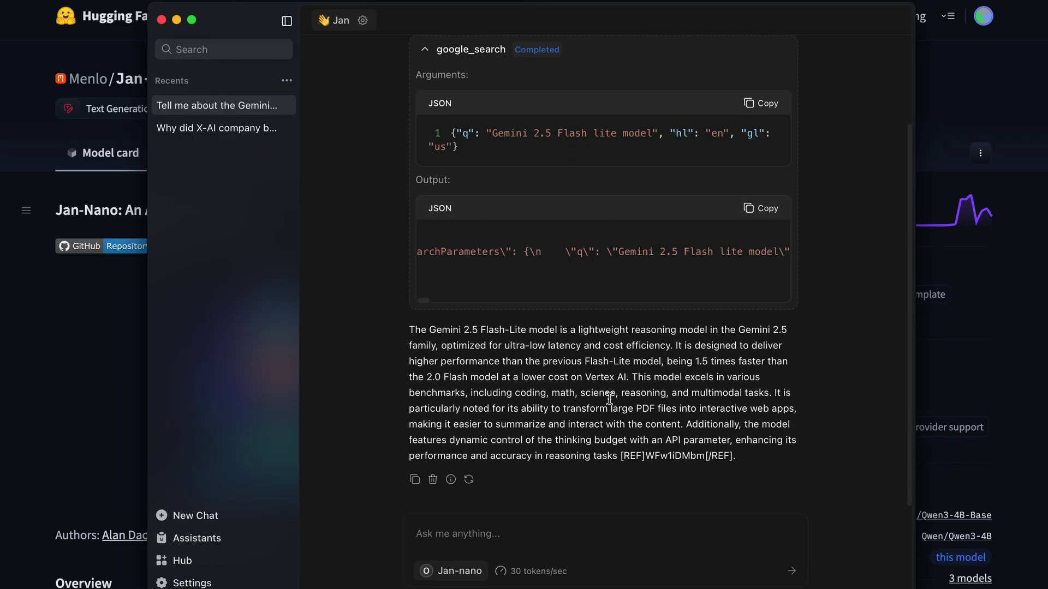
Highlight the answer's opening paragraph, then collapse the google_search details.
{"action": "left_click_drag", "start_coordinate": [412, 327], "coordinate": [679, 450]}
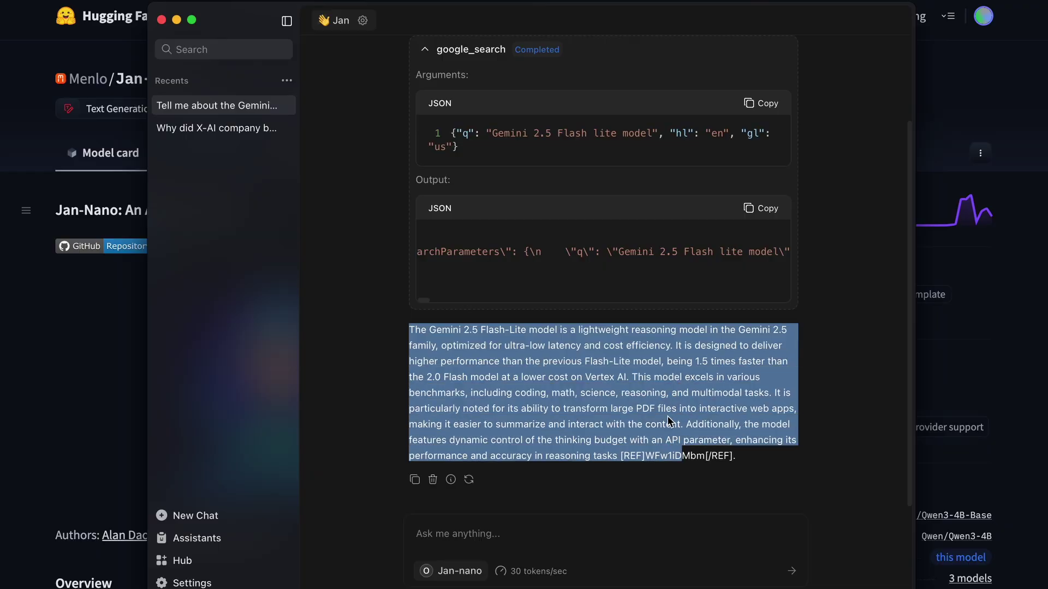
{"action": "left_click", "coordinate": [647, 405]}
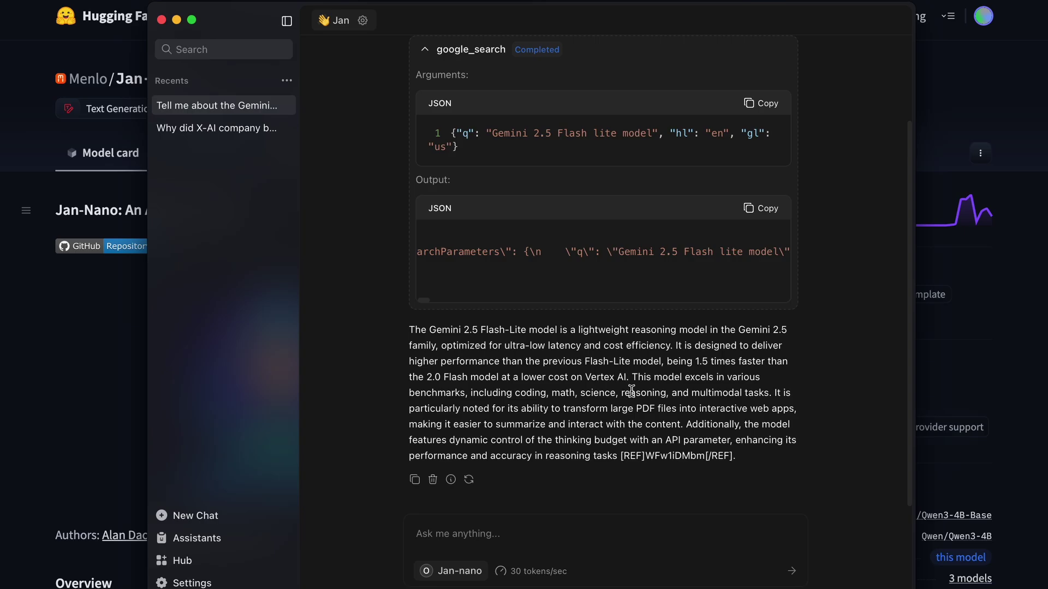
{"action": "scroll", "coordinate": [631, 392], "scroll_direction": "up", "scroll_amount": 3}
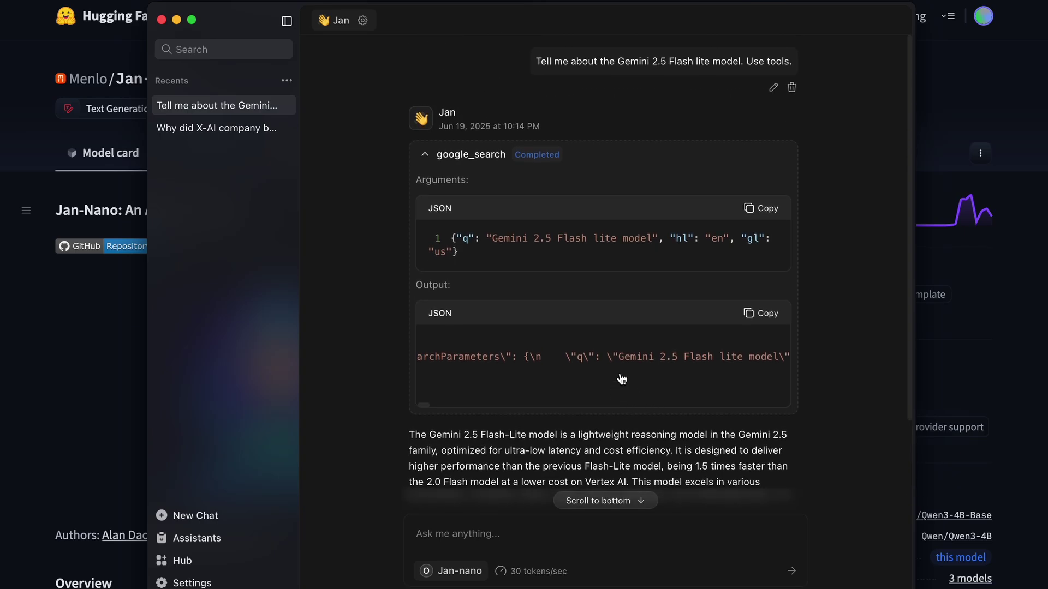
{"action": "left_click", "coordinate": [483, 157]}
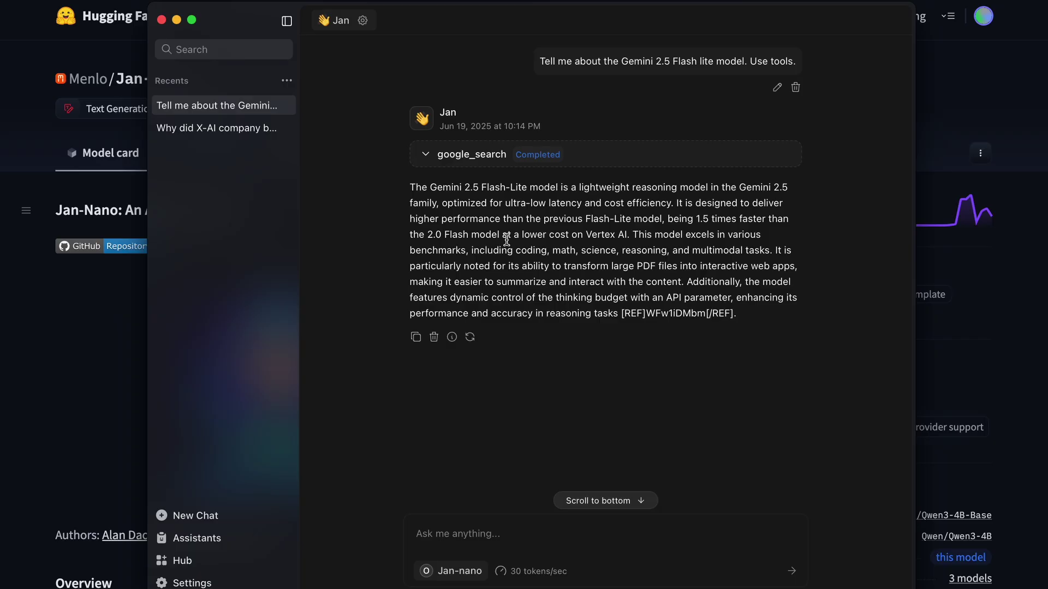
{"action": "left_click", "coordinate": [222, 131]}
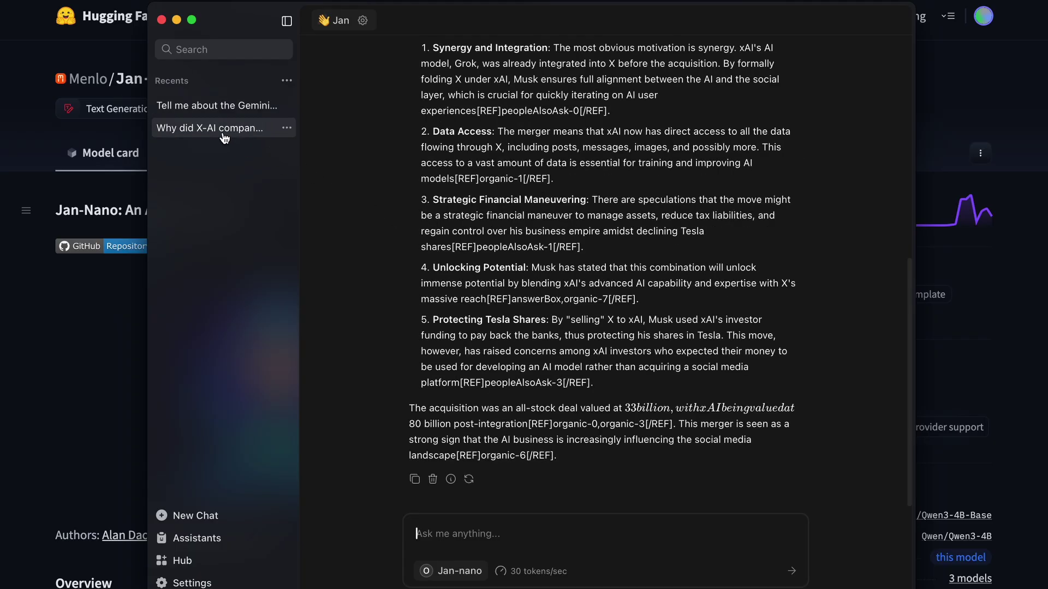
{"action": "scroll", "coordinate": [573, 235], "scroll_direction": "up", "scroll_amount": 5}
{"action": "scroll", "coordinate": [584, 232], "scroll_direction": "up", "scroll_amount": 3}
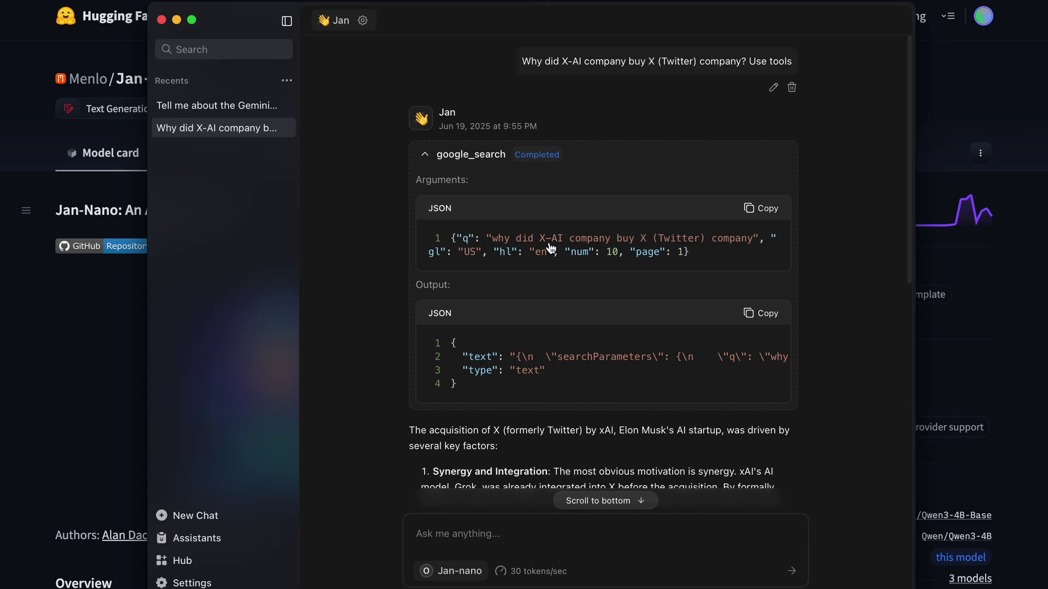
{"action": "scroll", "coordinate": [550, 249], "scroll_direction": "down", "scroll_amount": 10}
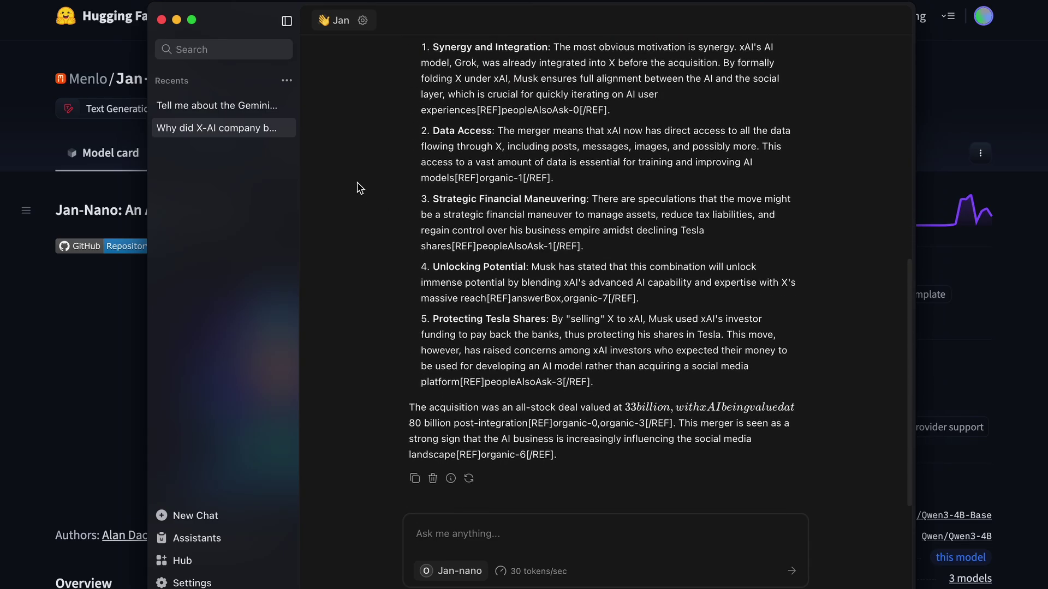
{"action": "left_click", "coordinate": [213, 109]}
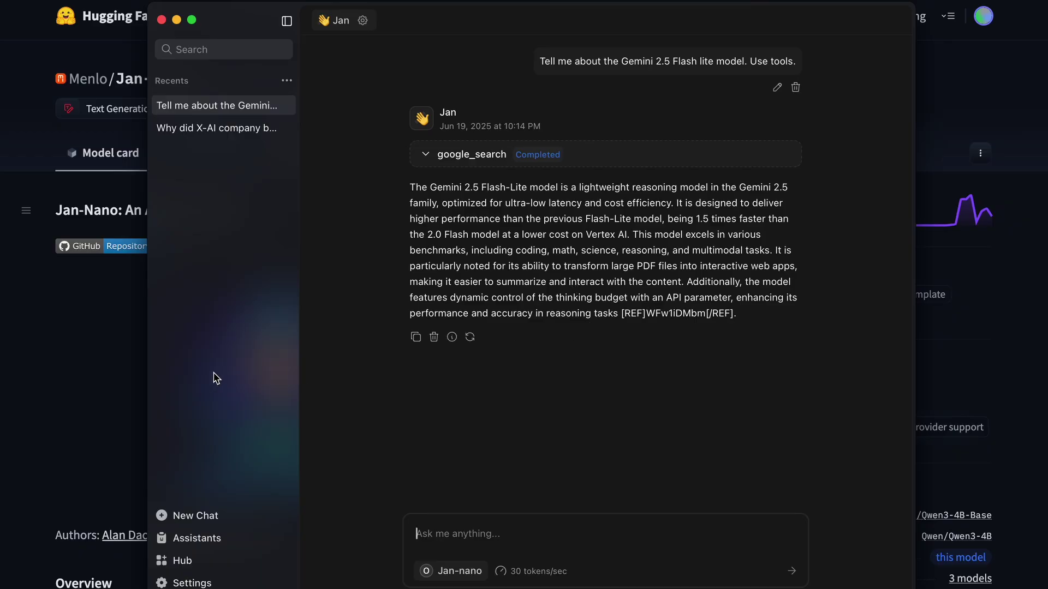
Raise the Hugging Face Jan-nano page and scroll through its model card, ending at the title.
{"action": "left_click", "coordinate": [17, 389]}
{"action": "scroll", "coordinate": [16, 388], "scroll_direction": "down", "scroll_amount": 5}
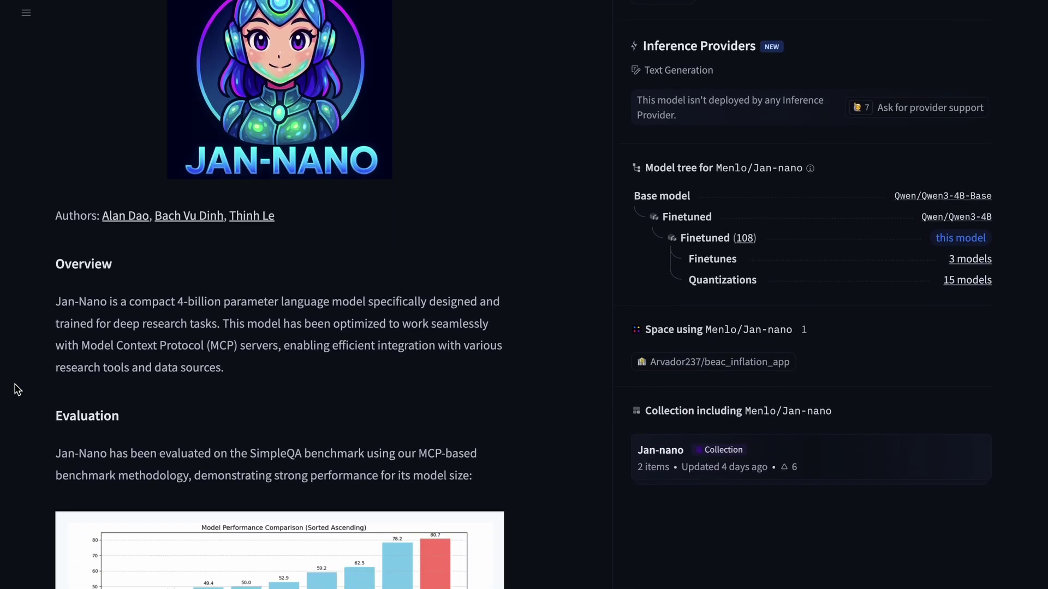
{"action": "scroll", "coordinate": [17, 389], "scroll_direction": "down", "scroll_amount": 9}
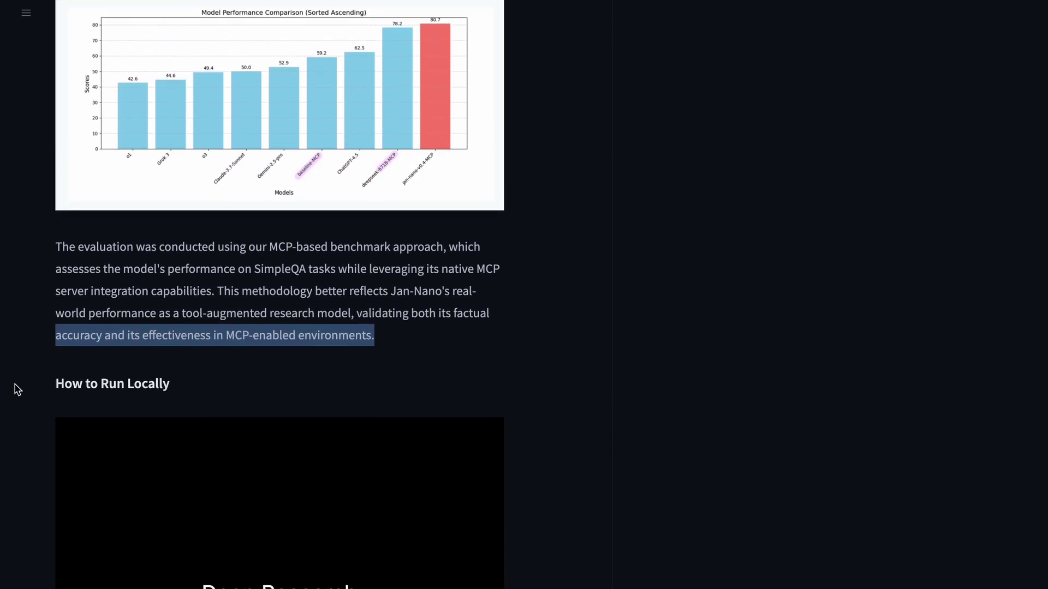
{"action": "scroll", "coordinate": [16, 389], "scroll_direction": "down", "scroll_amount": 17}
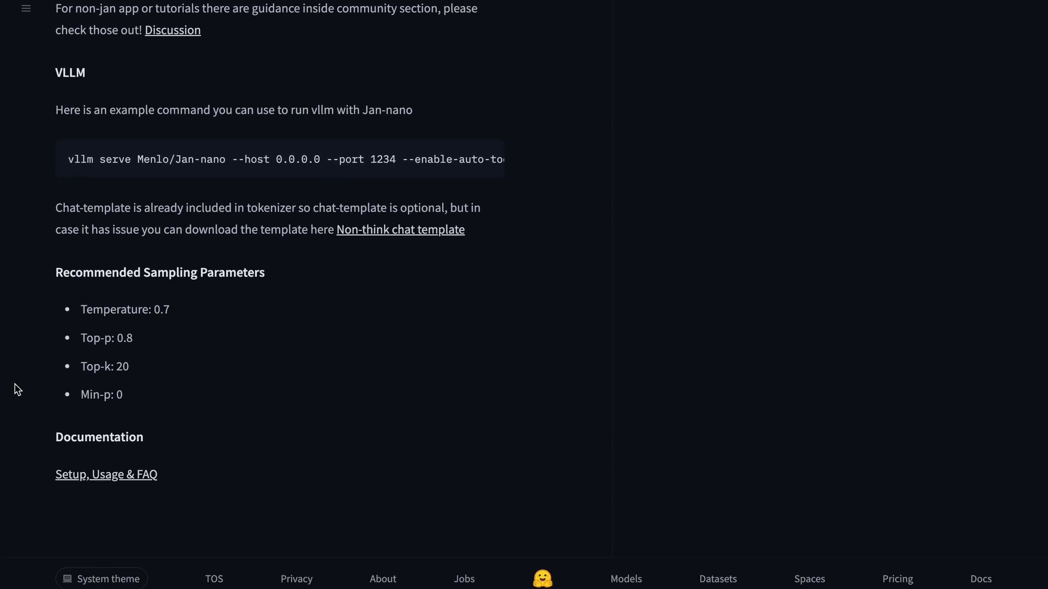
{"action": "scroll", "coordinate": [28, 370], "scroll_direction": "up", "scroll_amount": 6}
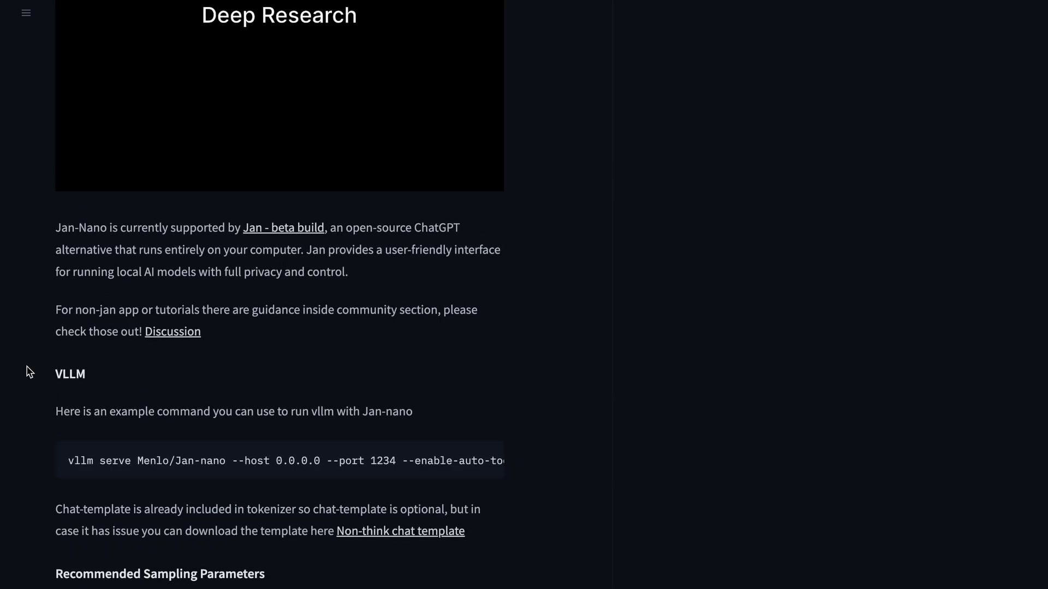
{"action": "scroll", "coordinate": [29, 373], "scroll_direction": "down", "scroll_amount": 2}
{"action": "scroll", "coordinate": [30, 373], "scroll_direction": "up", "scroll_amount": 15}
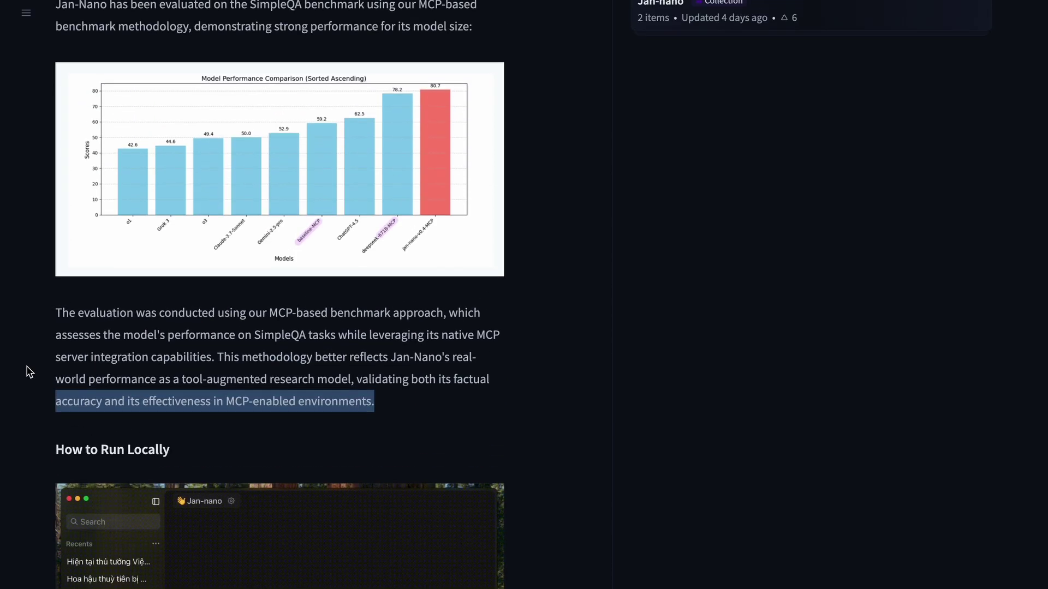
{"action": "scroll", "coordinate": [29, 372], "scroll_direction": "up", "scroll_amount": 10}
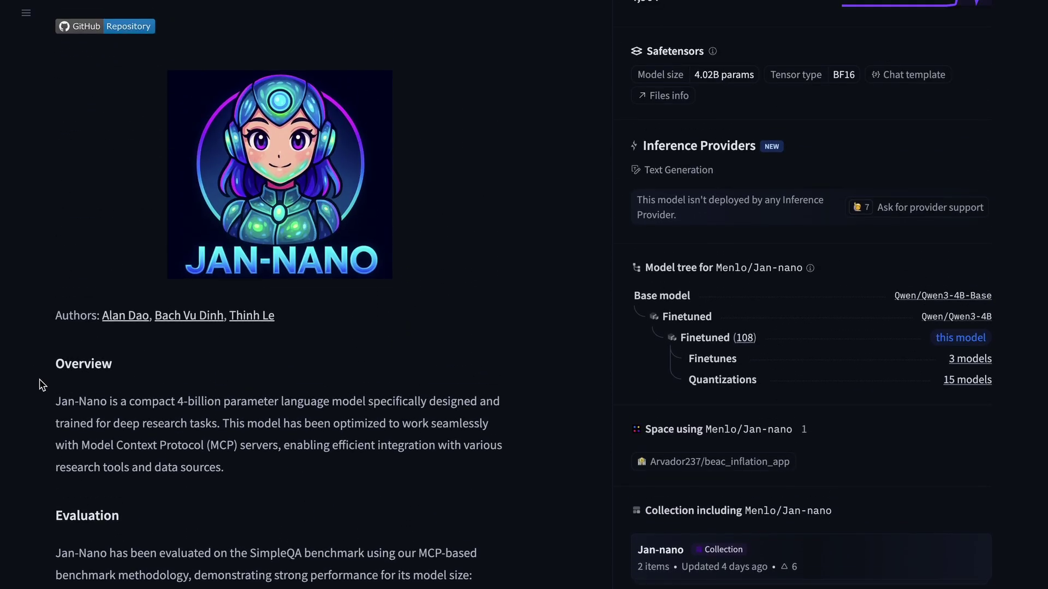
{"action": "scroll", "coordinate": [33, 379], "scroll_direction": "up", "scroll_amount": 4}
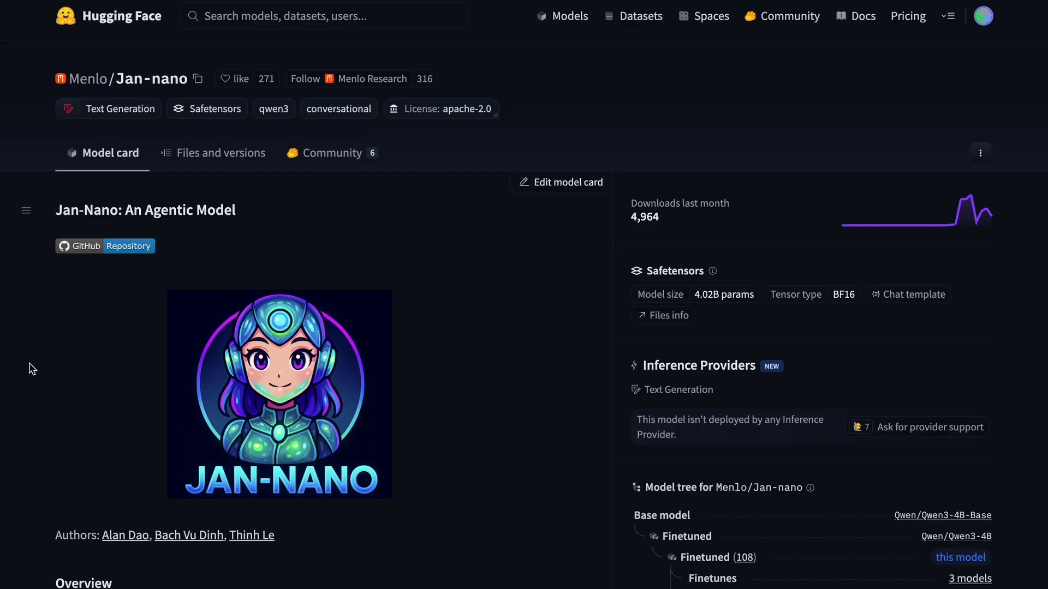
{"action": "scroll", "coordinate": [32, 369], "scroll_direction": "down", "scroll_amount": 14}
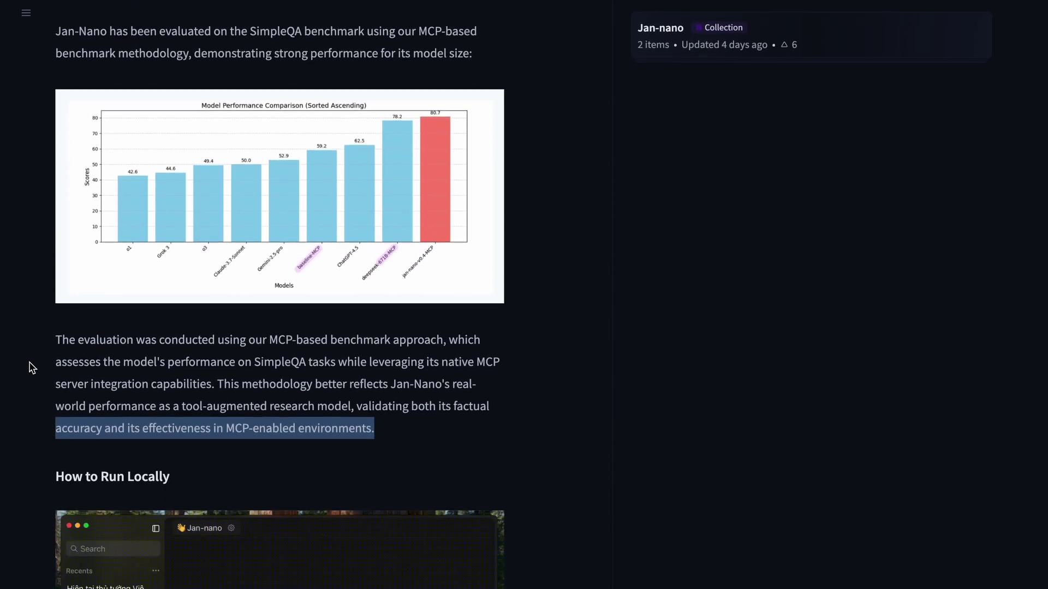
{"action": "scroll", "coordinate": [31, 367], "scroll_direction": "down", "scroll_amount": 7}
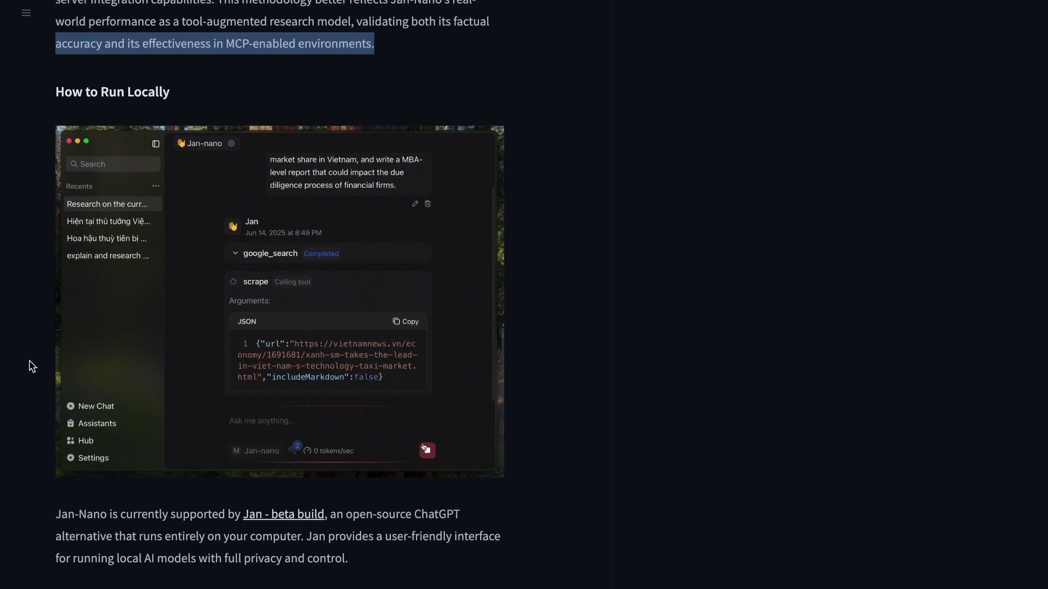
{"action": "scroll", "coordinate": [31, 365], "scroll_direction": "down", "scroll_amount": 5}
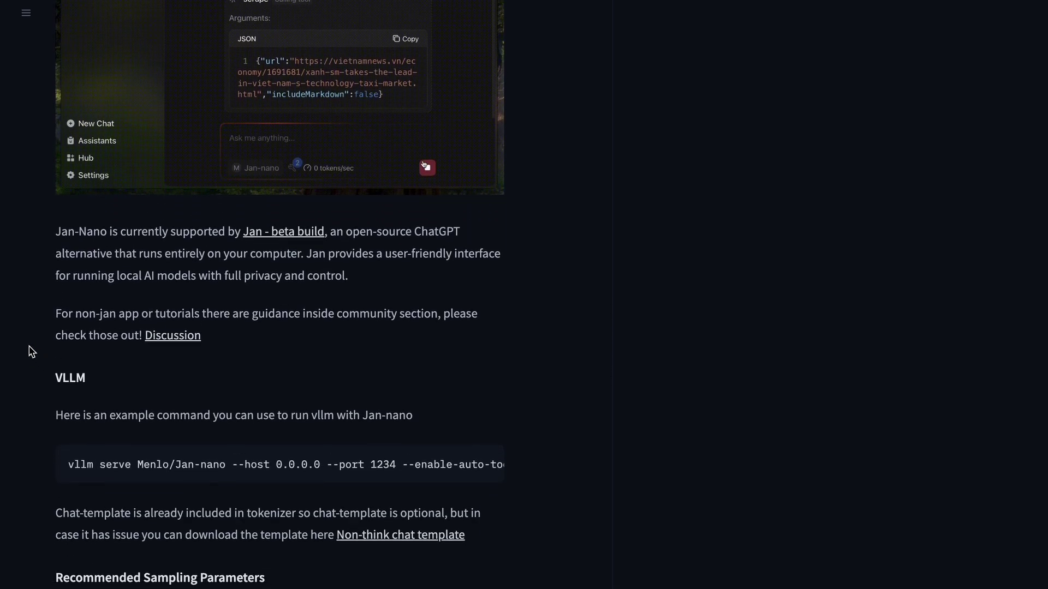
{"action": "scroll", "coordinate": [19, 321], "scroll_direction": "up", "scroll_amount": 17}
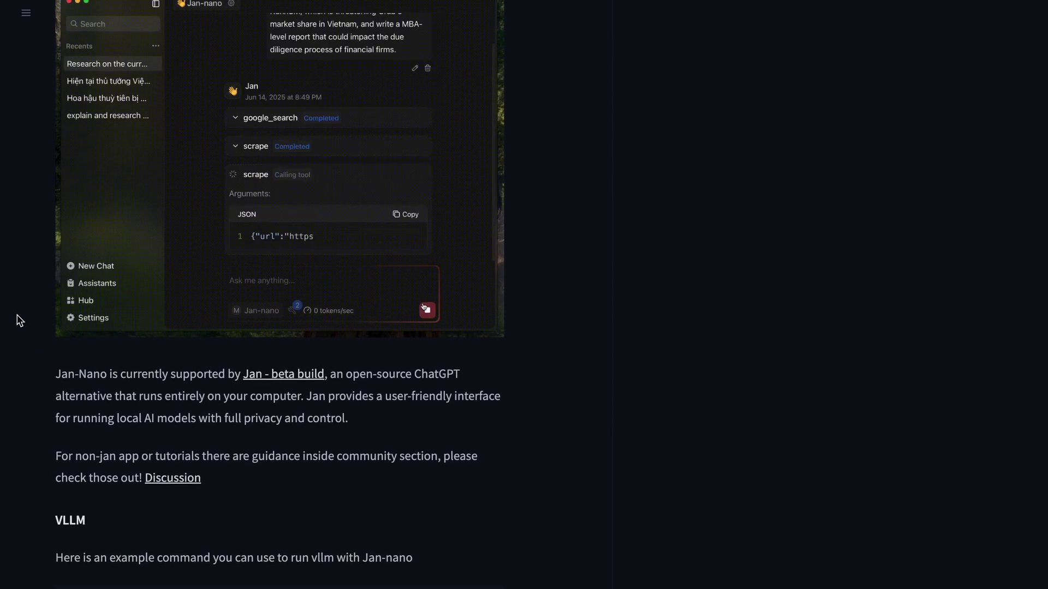
{"action": "scroll", "coordinate": [18, 319], "scroll_direction": "up", "scroll_amount": 9}
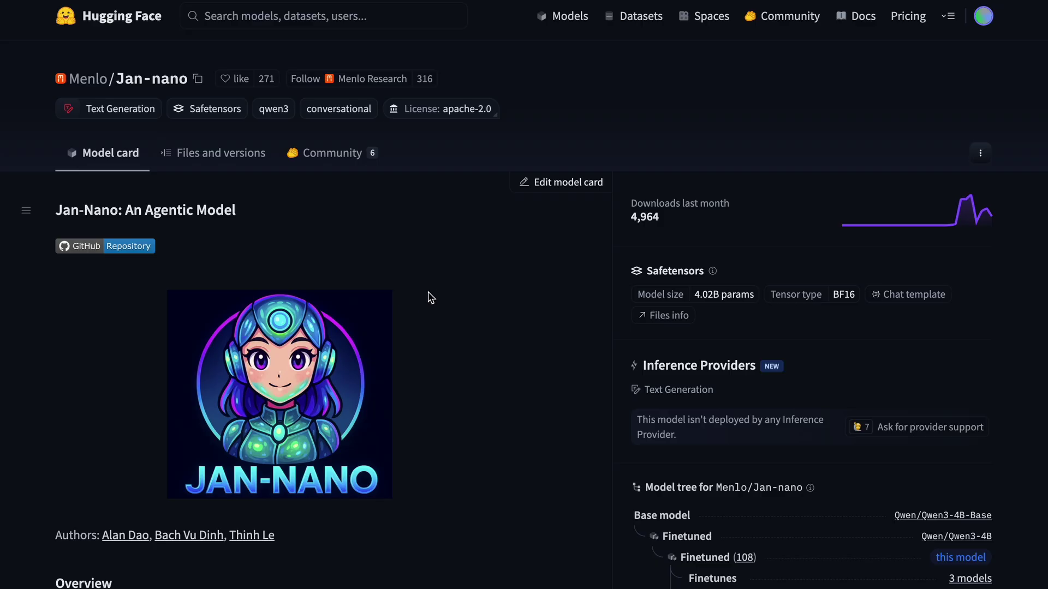
Go back to the Menlo organization page and open Menlo/Jan-nano-gguf.
{"action": "key", "text": "alt+Left"}
{"action": "scroll", "coordinate": [427, 297], "scroll_direction": "up", "scroll_amount": 4}
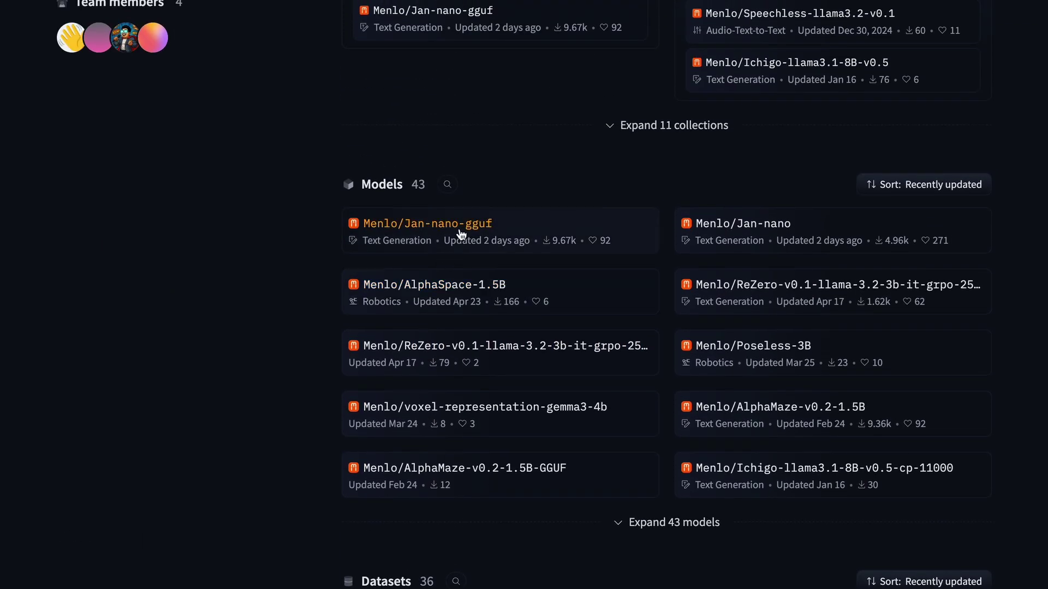
{"action": "left_click", "coordinate": [457, 225]}
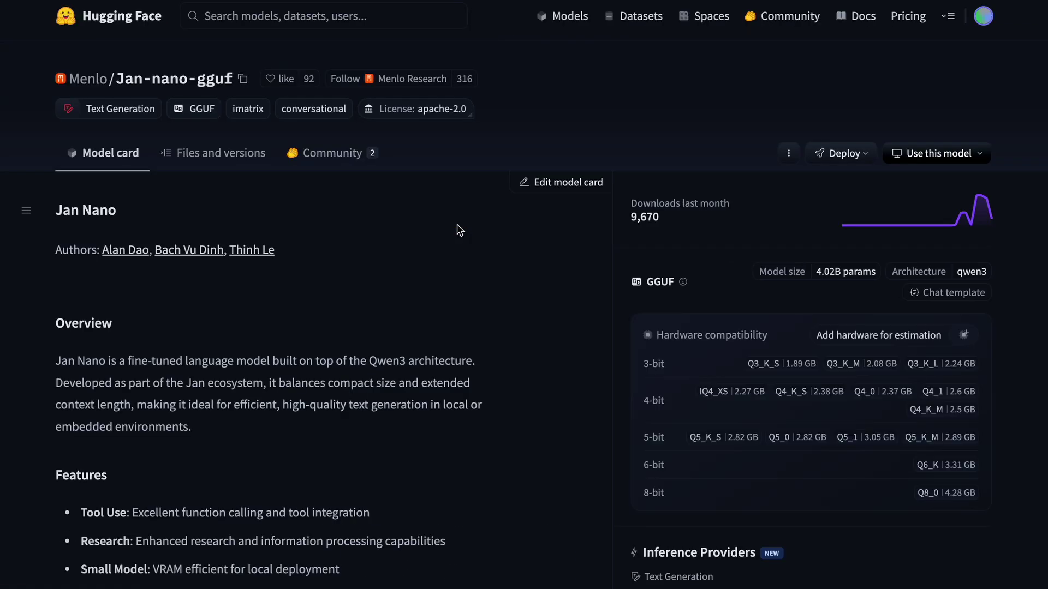
{"action": "scroll", "coordinate": [344, 352], "scroll_direction": "down", "scroll_amount": 8}
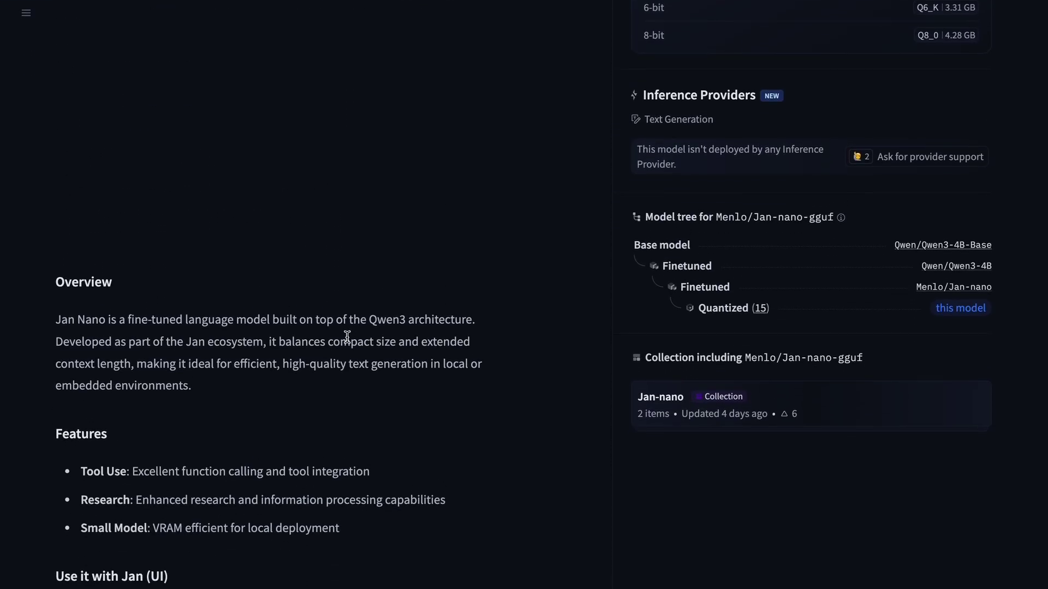
{"action": "scroll", "coordinate": [339, 336], "scroll_direction": "down", "scroll_amount": 8}
{"action": "scroll", "coordinate": [340, 339], "scroll_direction": "up", "scroll_amount": 16}
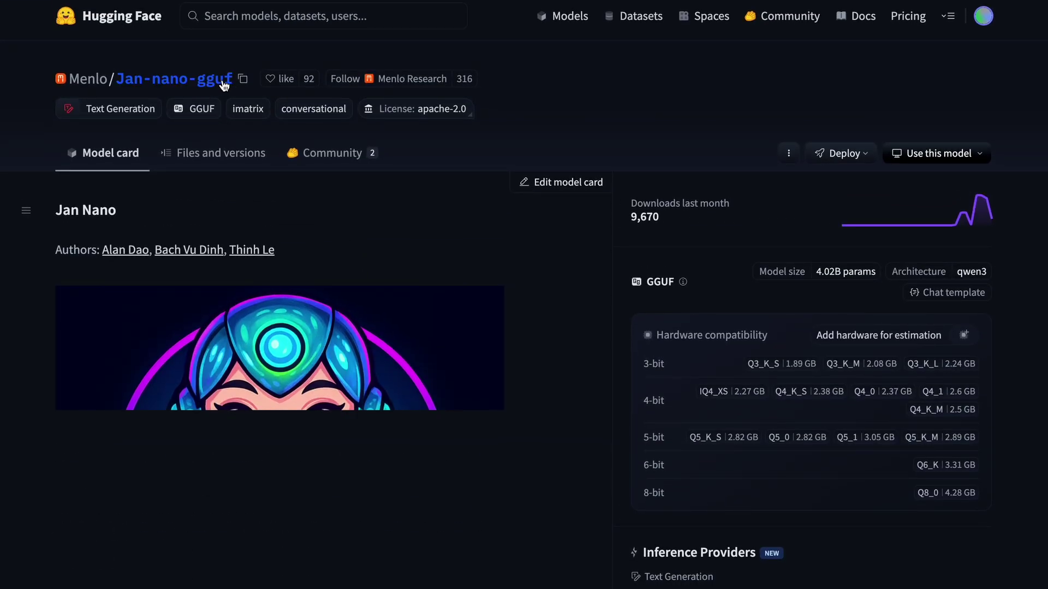
Check the 'Use this model' options, then scroll through the 3-bit to 8-bit quantizations.
{"action": "left_click", "coordinate": [917, 154]}
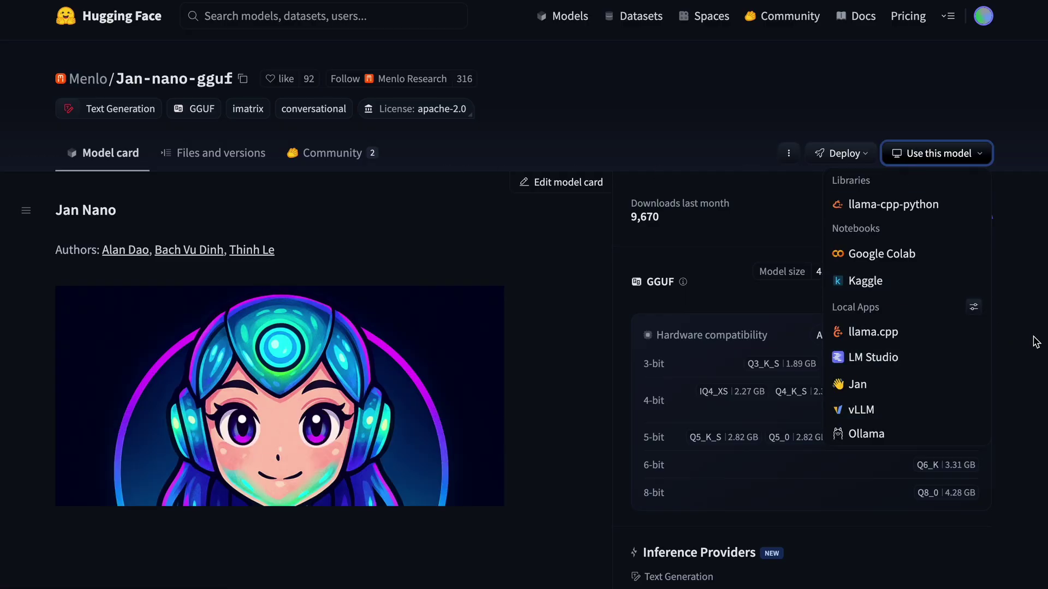
{"action": "left_click", "coordinate": [1041, 315]}
{"action": "scroll", "coordinate": [1042, 295], "scroll_direction": "down", "scroll_amount": 3}
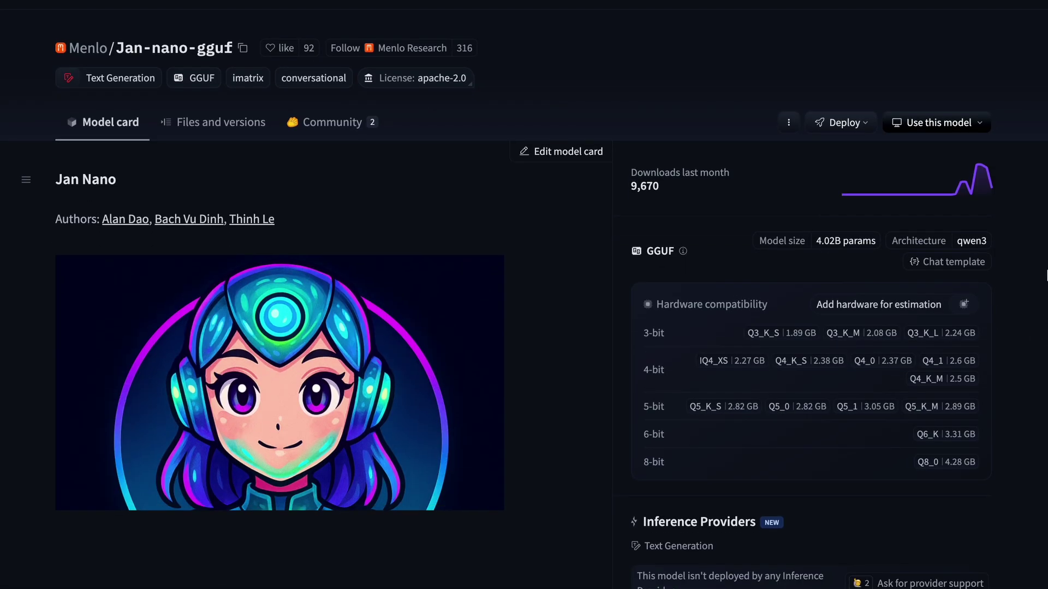
{"action": "scroll", "coordinate": [1047, 275], "scroll_direction": "down", "scroll_amount": 1}
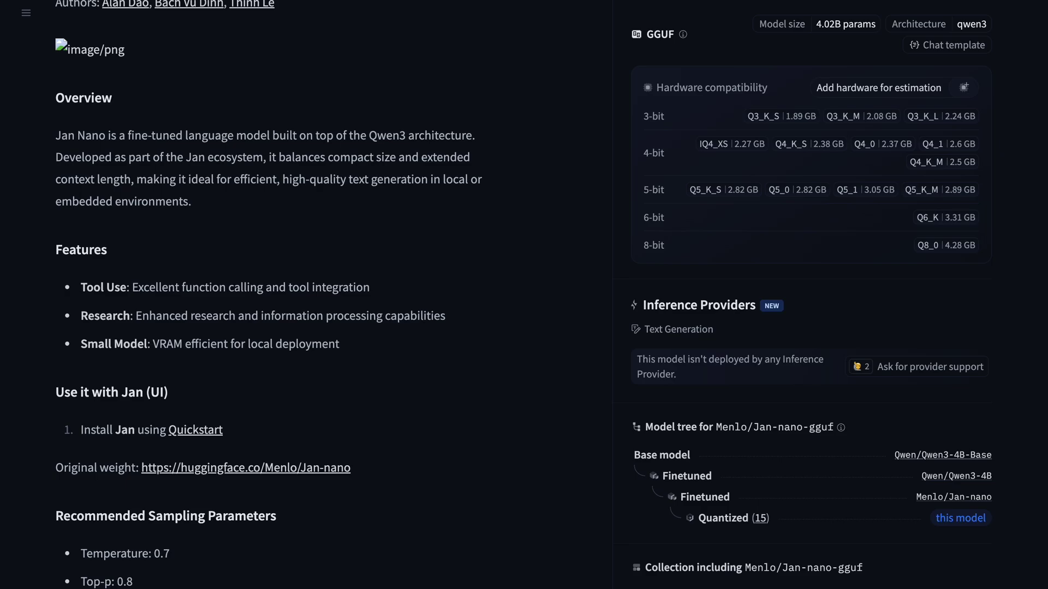
{"action": "scroll", "coordinate": [525, 284], "scroll_direction": "down", "scroll_amount": 5}
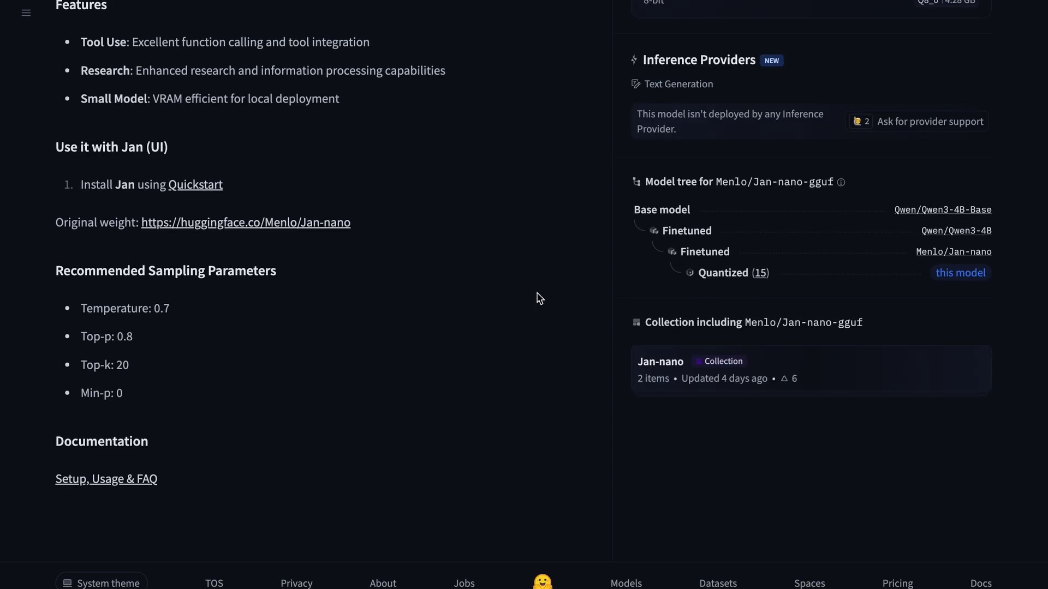
{"action": "scroll", "coordinate": [532, 288], "scroll_direction": "up", "scroll_amount": 10}
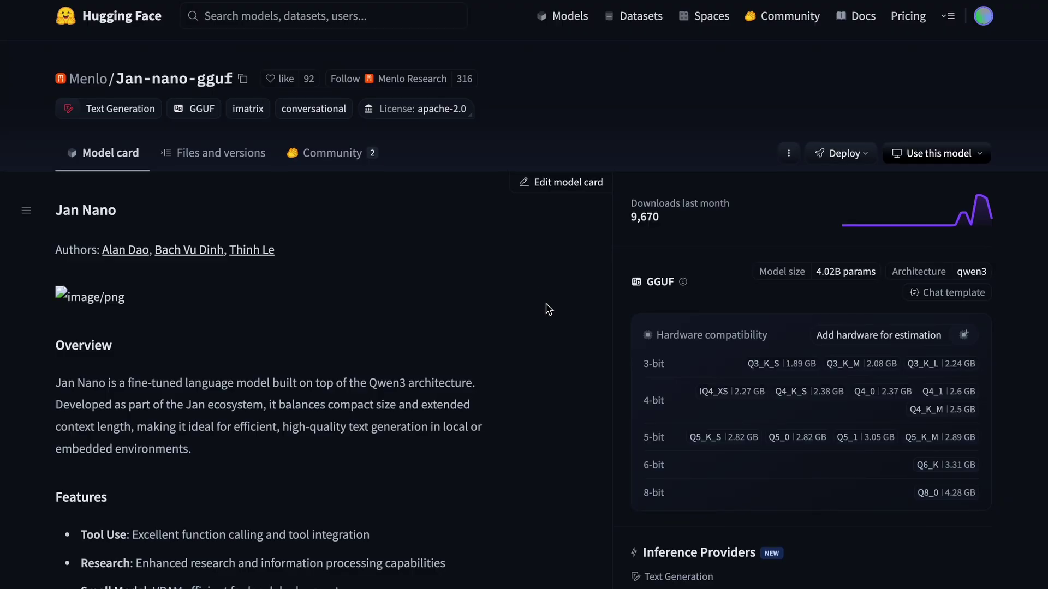